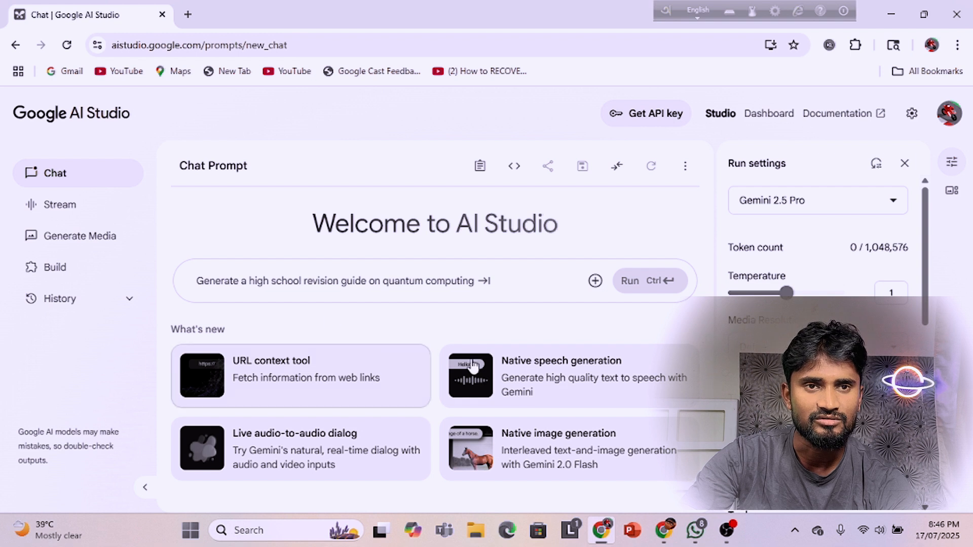
scroll(930, 276, down, 2)
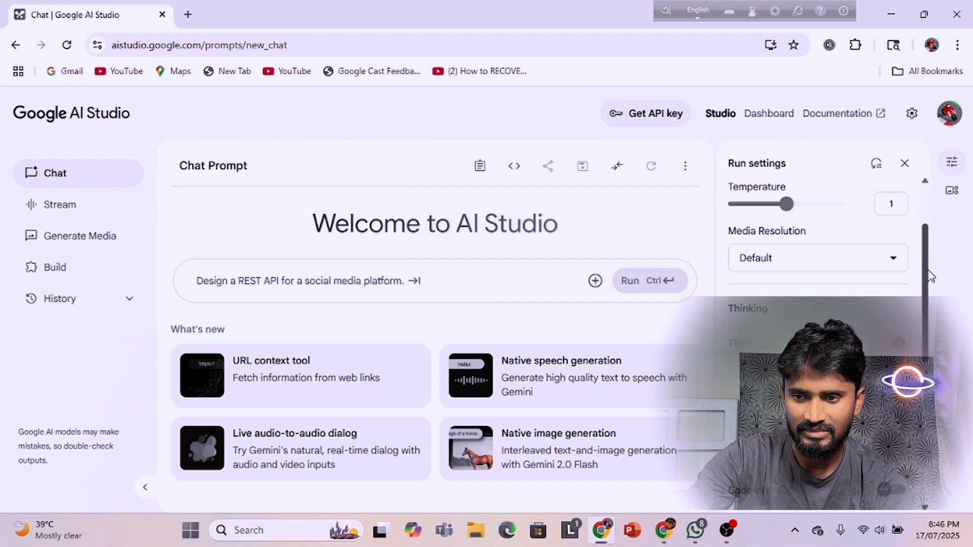
scroll(931, 276, up, 2)
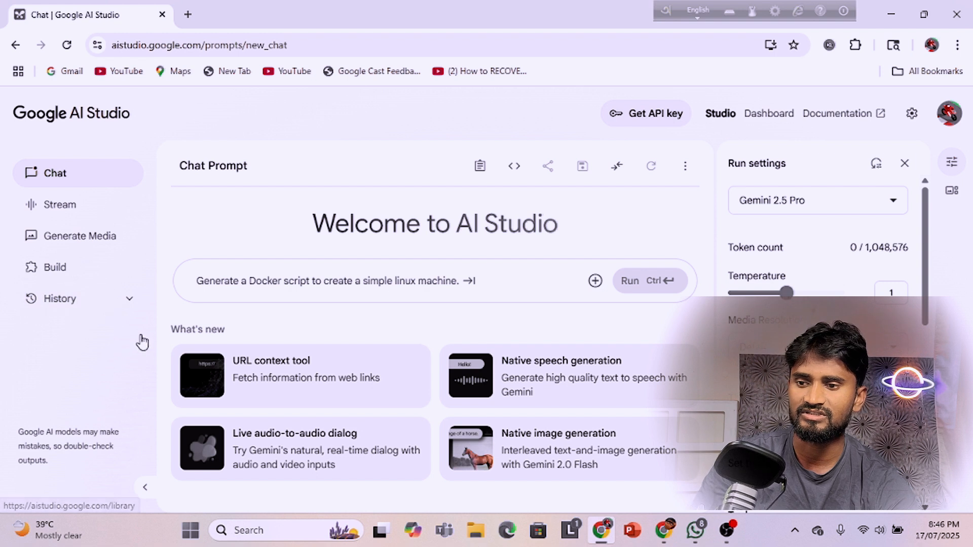
scroll(928, 240, down, 2)
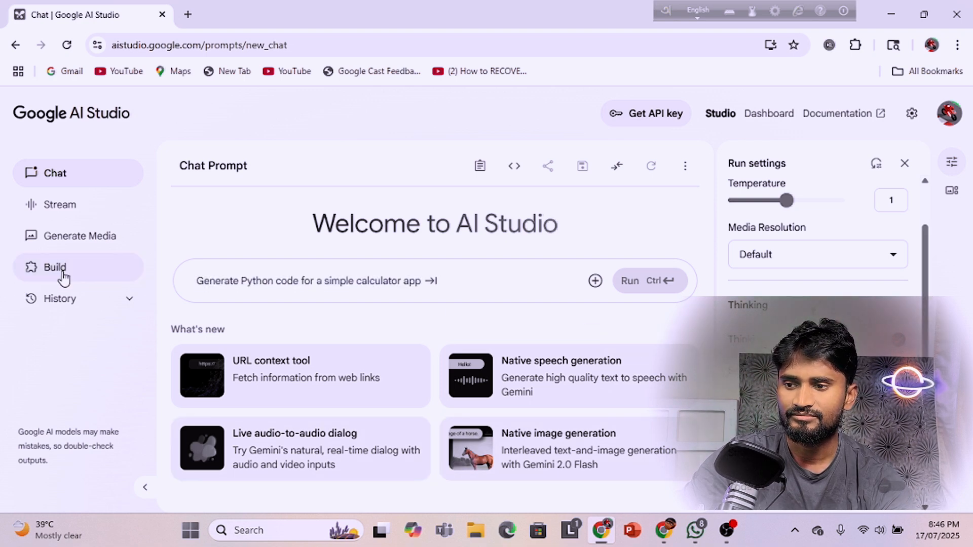
Step: Open the Veo video generator among the generative media models and dismiss the quota notice above its prompt box
click(93, 240)
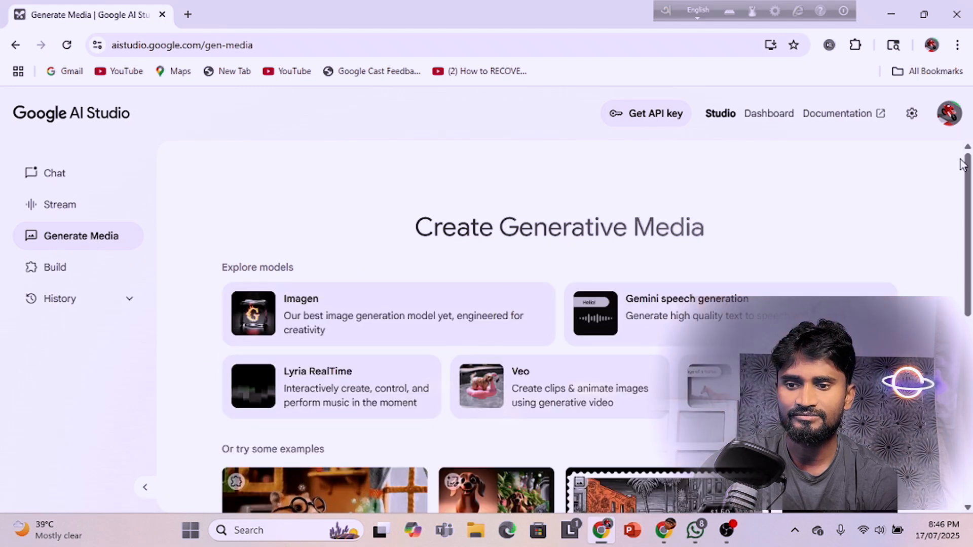
scroll(969, 216, down, 2)
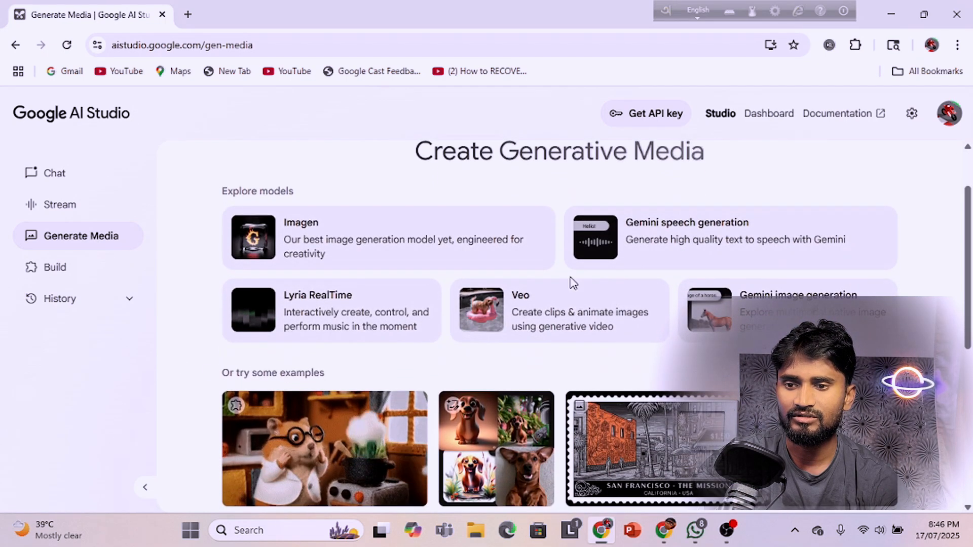
click(489, 322)
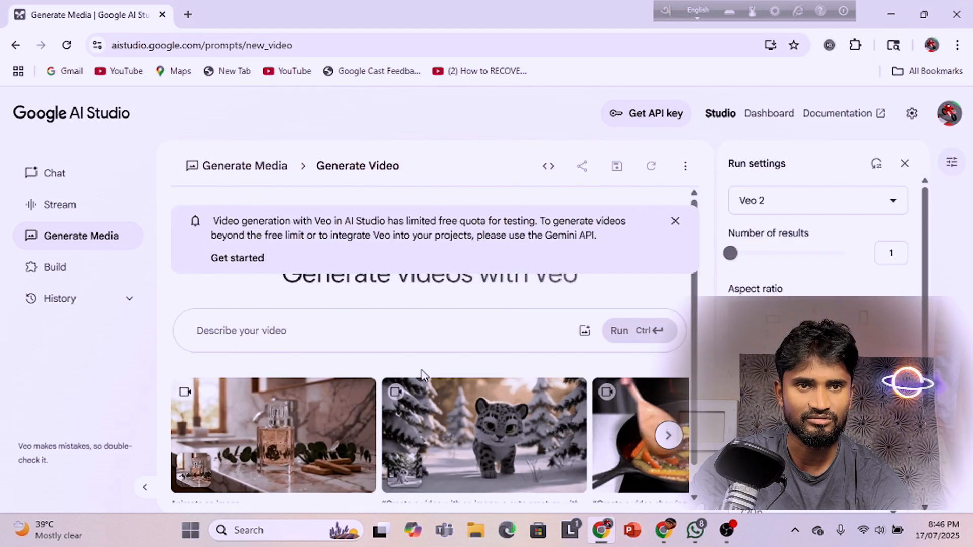
click(676, 223)
drag(697, 250, 692, 289)
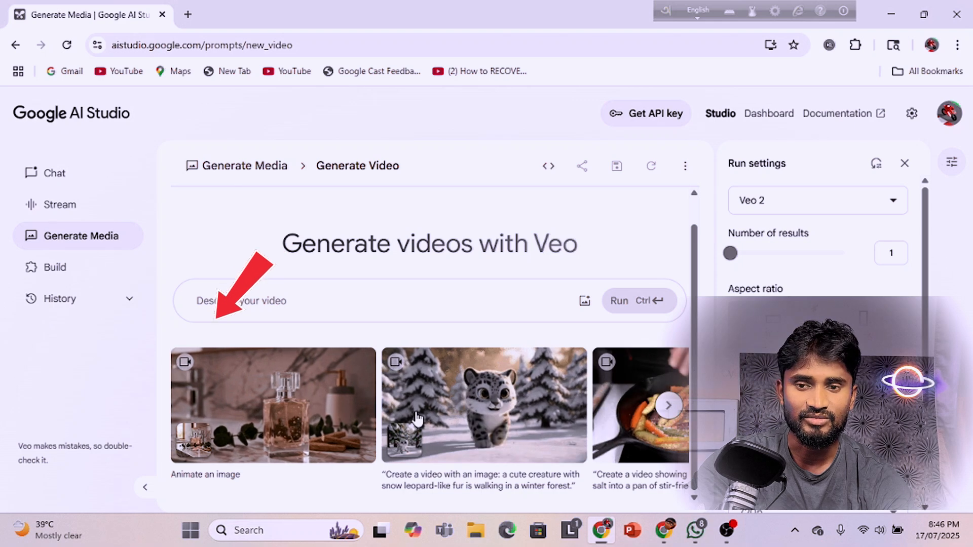
Step: Switch to WhatsApp and copy the first Bengali scene-description message sent today in the self-chat, the one about the young man singing a gazal
click(269, 300)
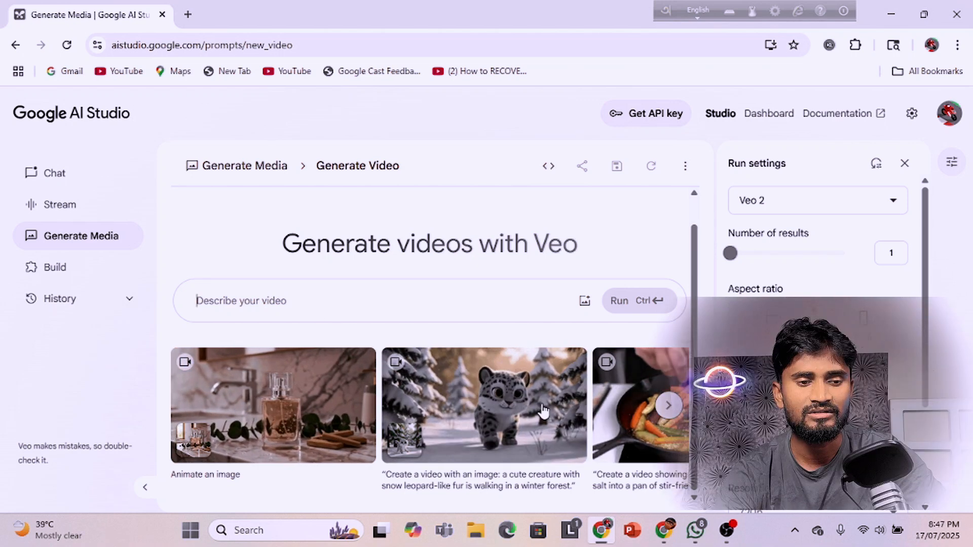
click(267, 300)
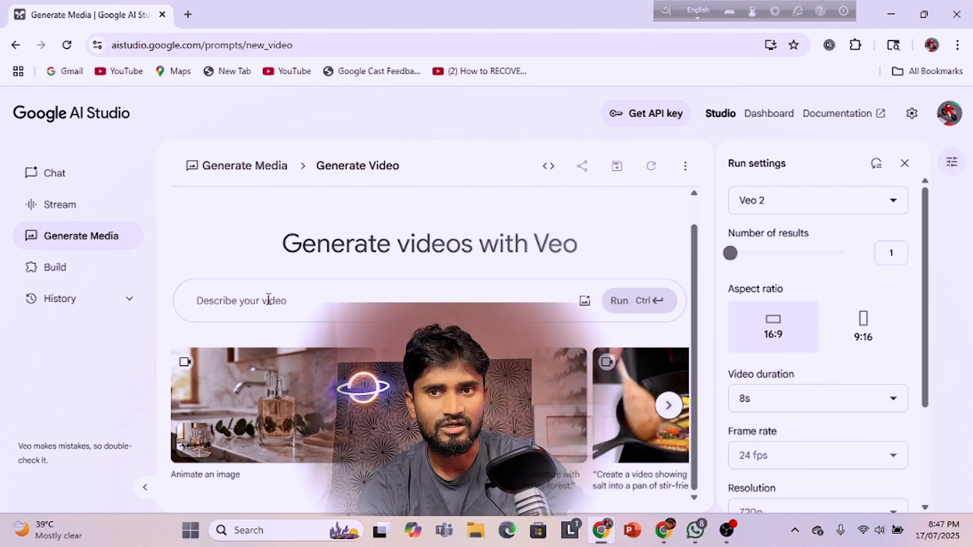
click(696, 530)
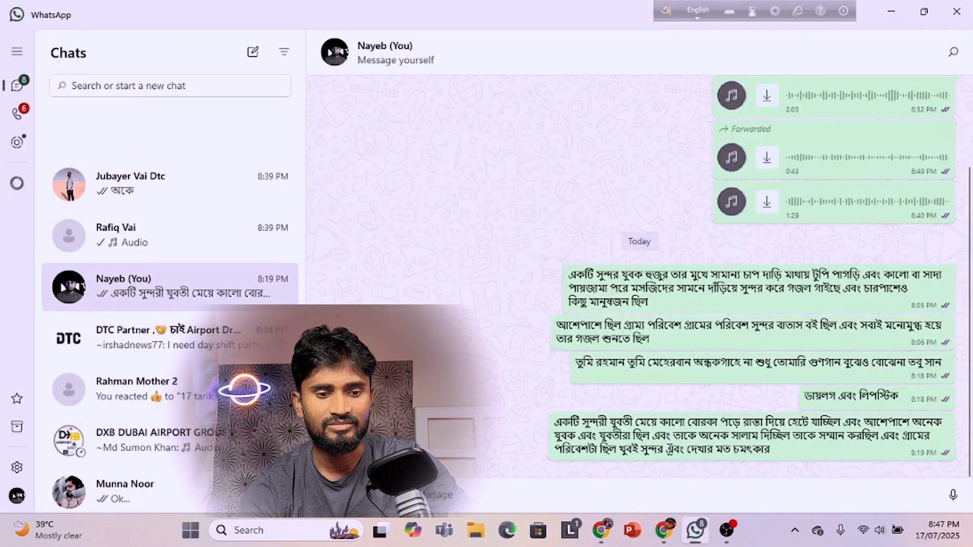
drag(569, 274, 847, 336)
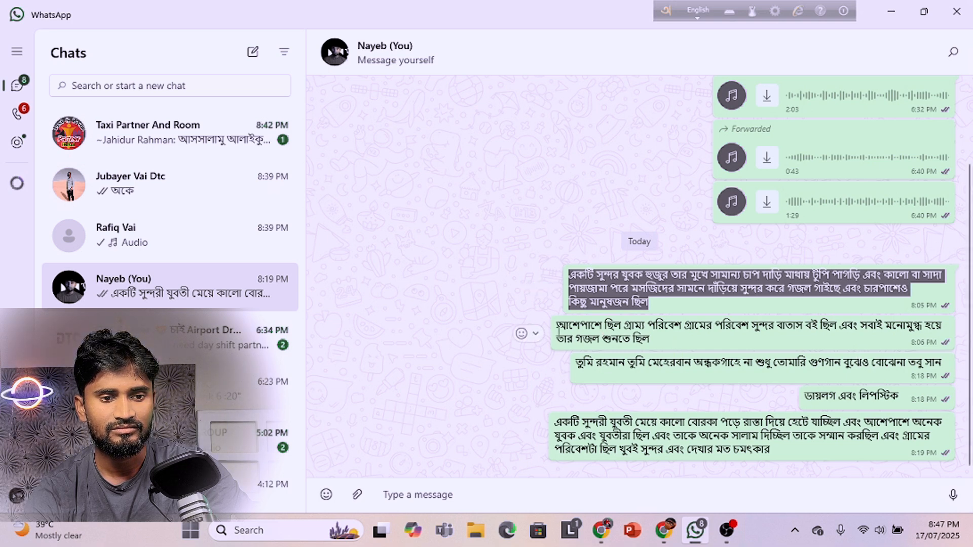
right_click(795, 287)
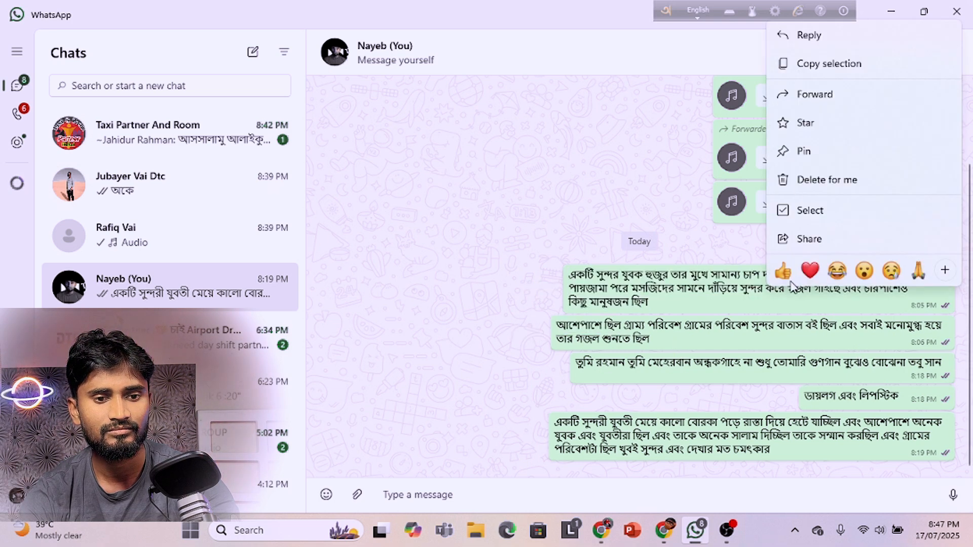
click(719, 307)
triple_click(720, 306)
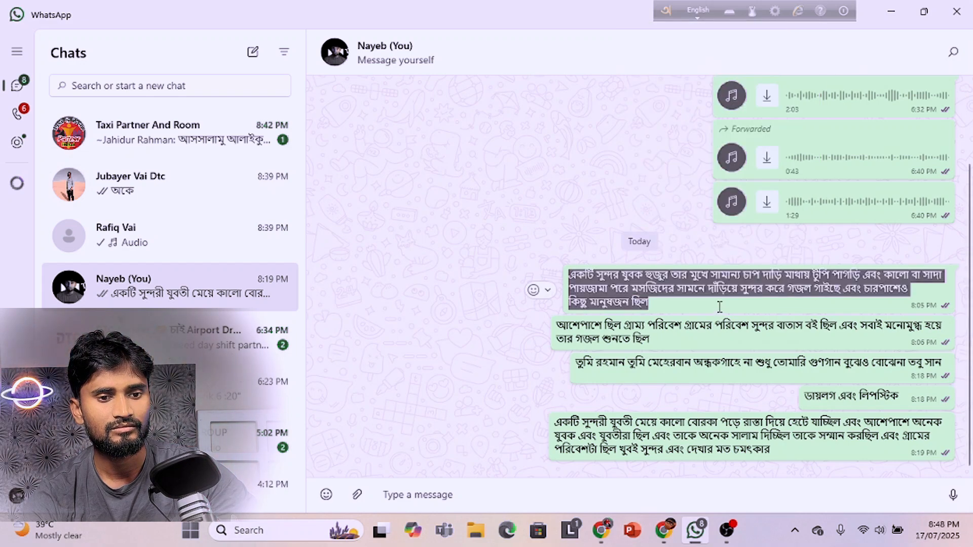
click(643, 302)
right_click(642, 302)
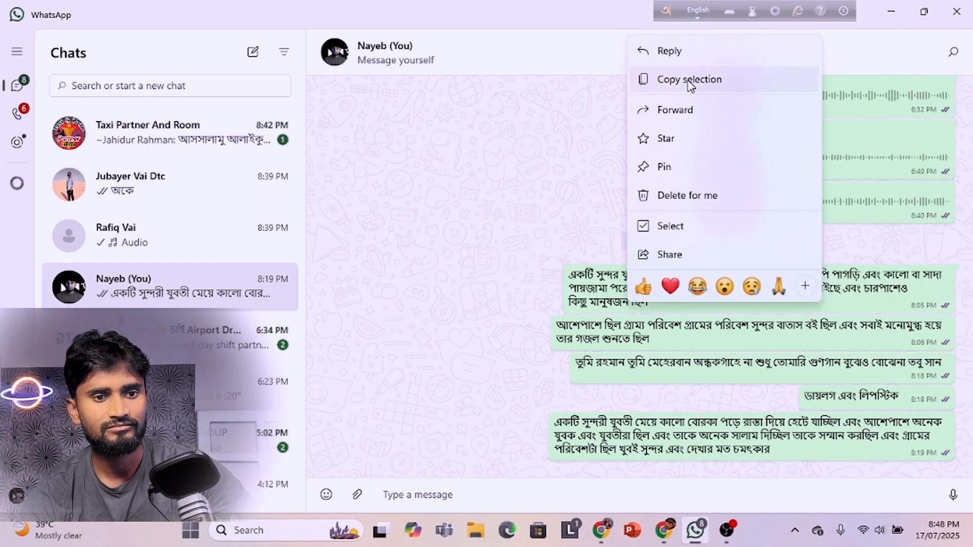
click(720, 81)
Step: Put the copied scene description into the Veo prompt in the browser and append the WhatsApp message describing the village surroundings and listeners
click(633, 527)
key(alt+Tab)
drag(790, 334, 428, 254)
key(ctrl+c)
key(alt+Tab)
right_click(265, 324)
click(304, 317)
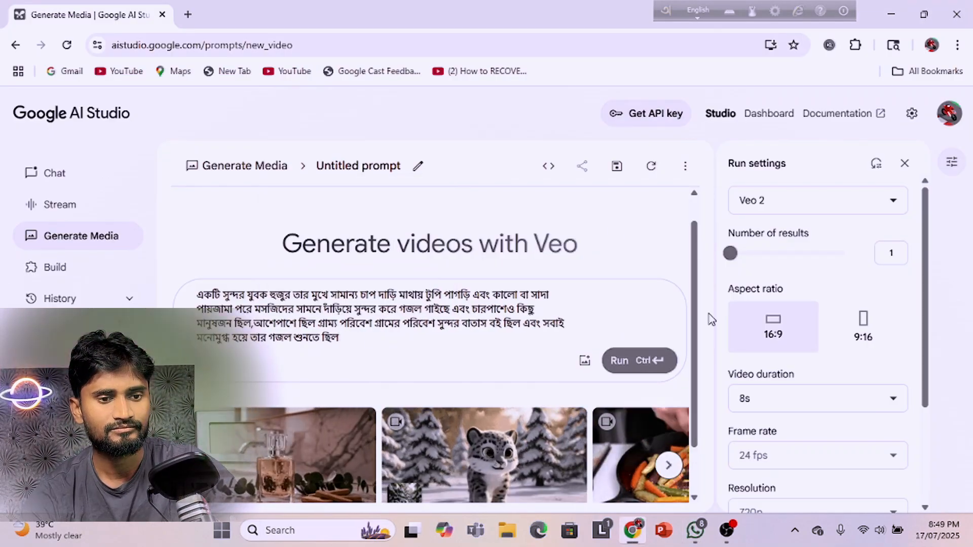
Step: Add the heading "ডায়লগ এবং লিপস্টিক:" to the prompt, followed by the gazal line beginning "তুমি রহমান তুমি মেহেরবান" on a new line
key(alt+Tab)
key(alt+Tab)
right_click(224, 355)
click(266, 162)
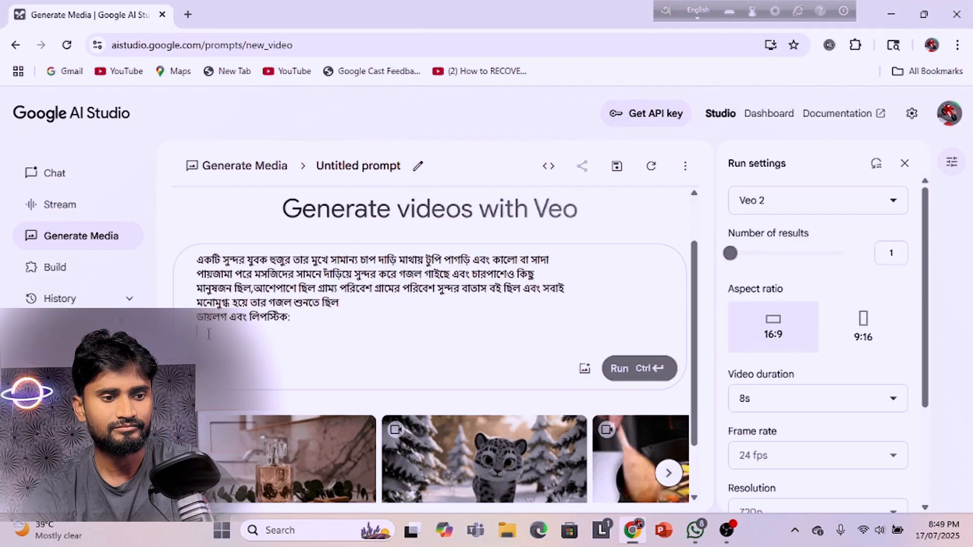
right_click(208, 325)
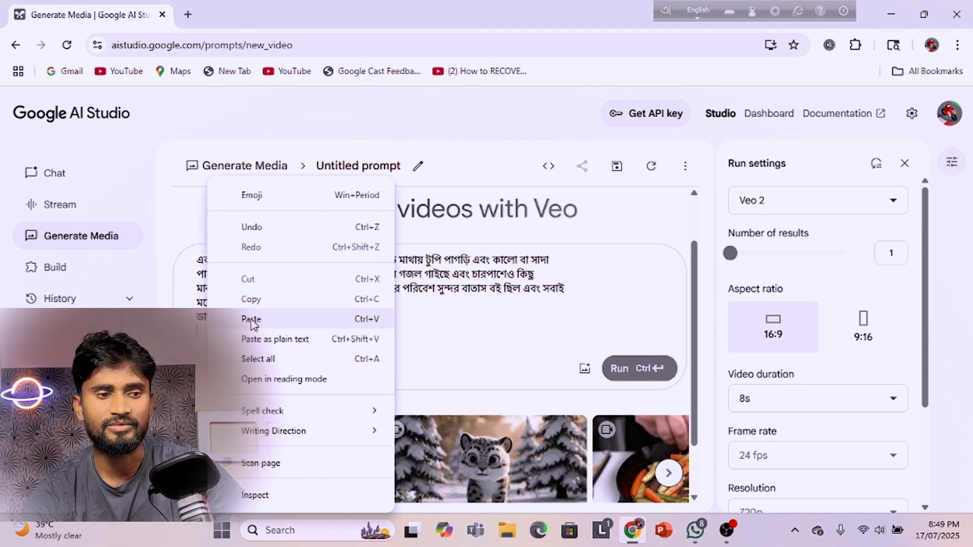
click(270, 325)
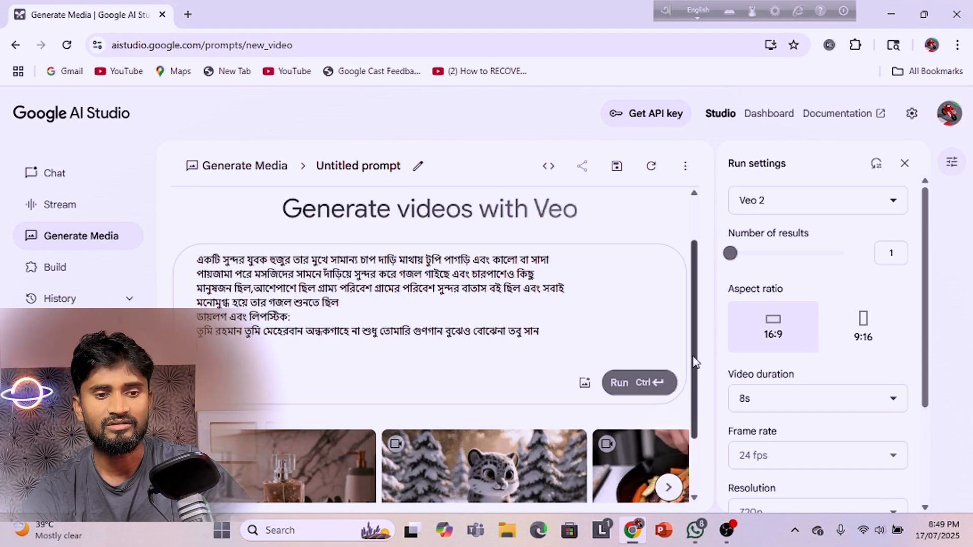
Step: Review the finished prompt and the run settings: aspect ratio, available video durations, frame rate, resolution and negative prompt
drag(695, 365, 704, 386)
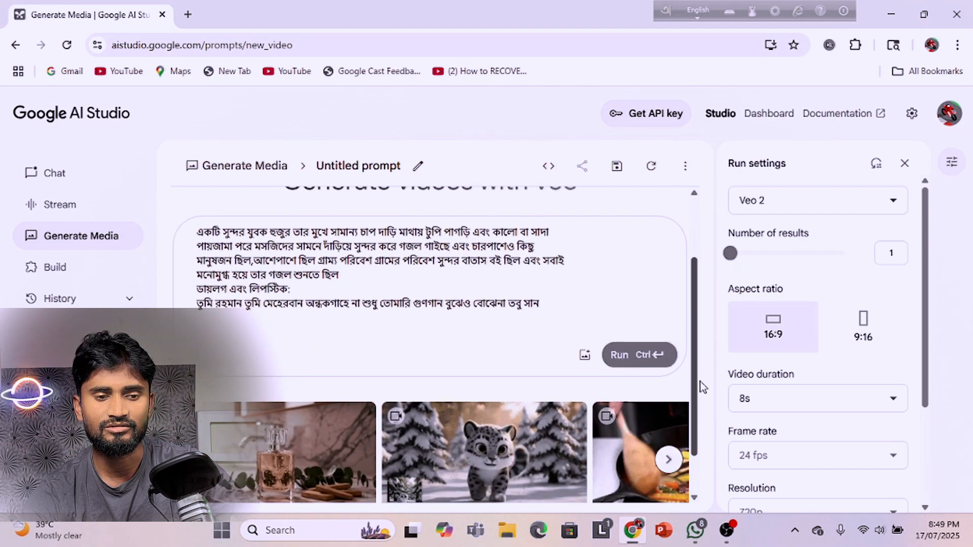
scroll(709, 329, down, 3)
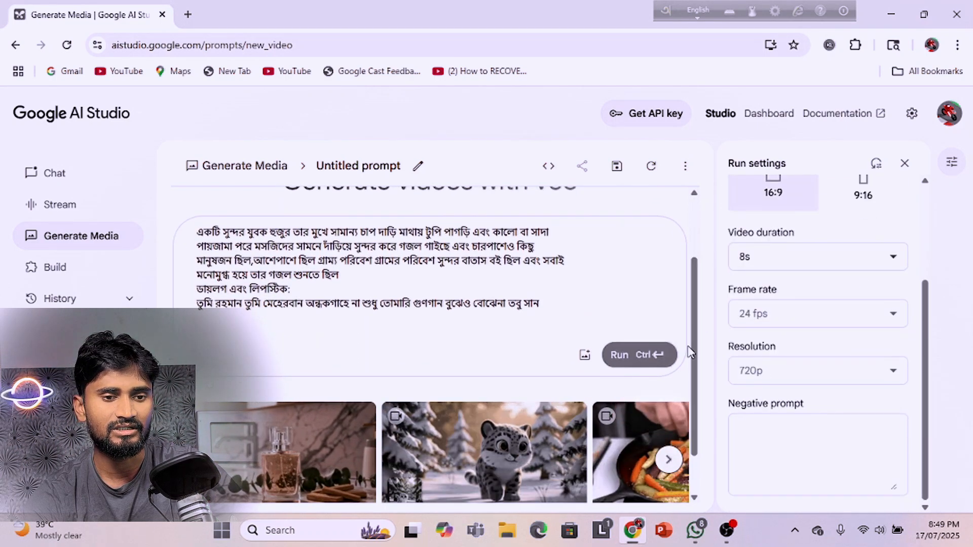
scroll(701, 342, down, 1)
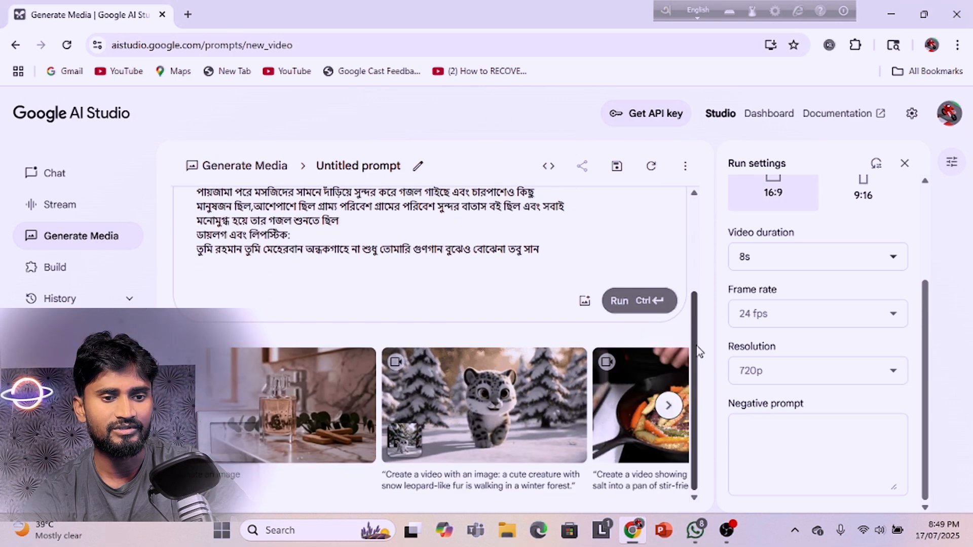
scroll(695, 248, up, 3)
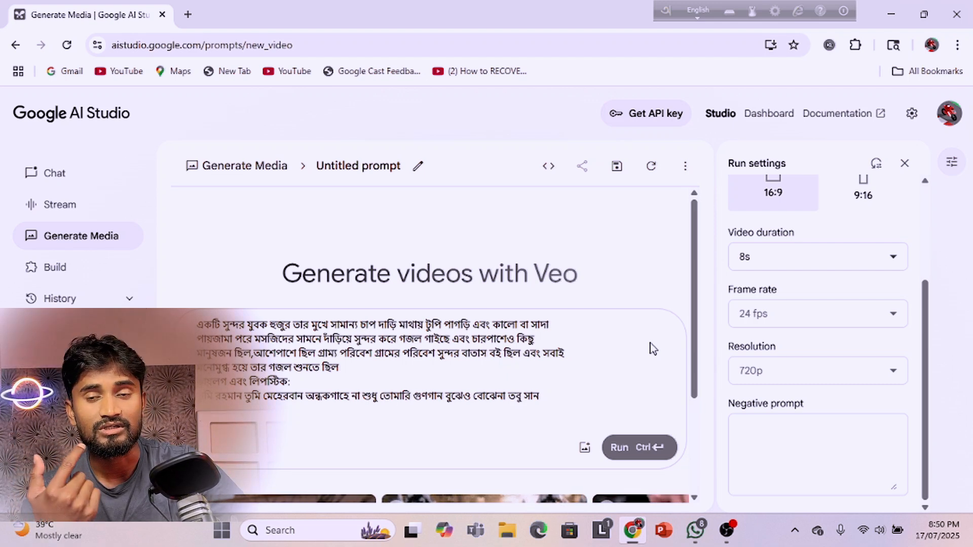
scroll(653, 348, down, 2)
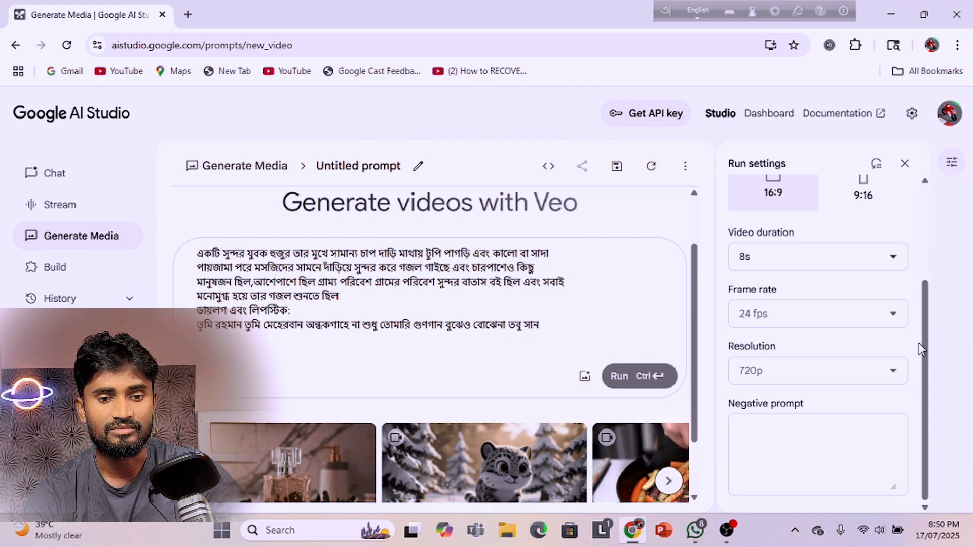
drag(926, 369, 944, 234)
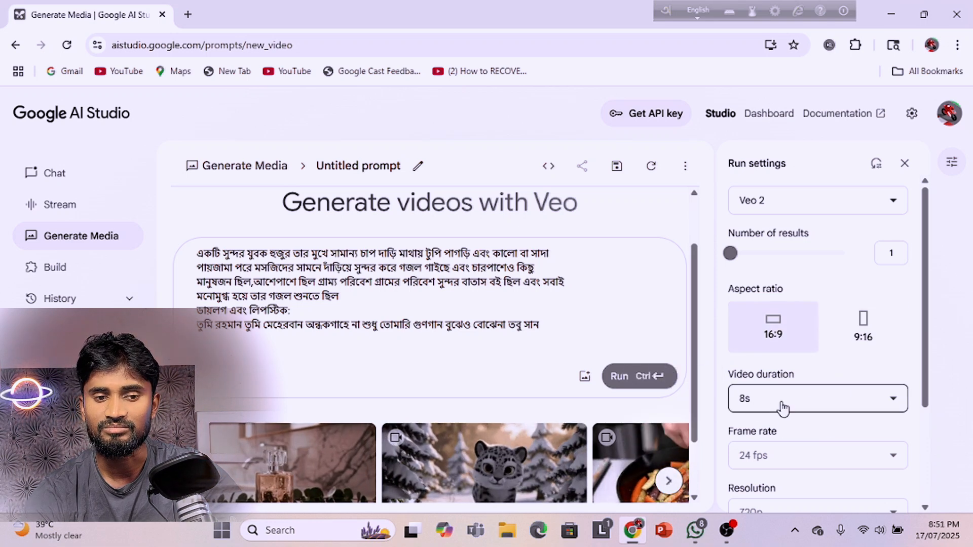
click(887, 404)
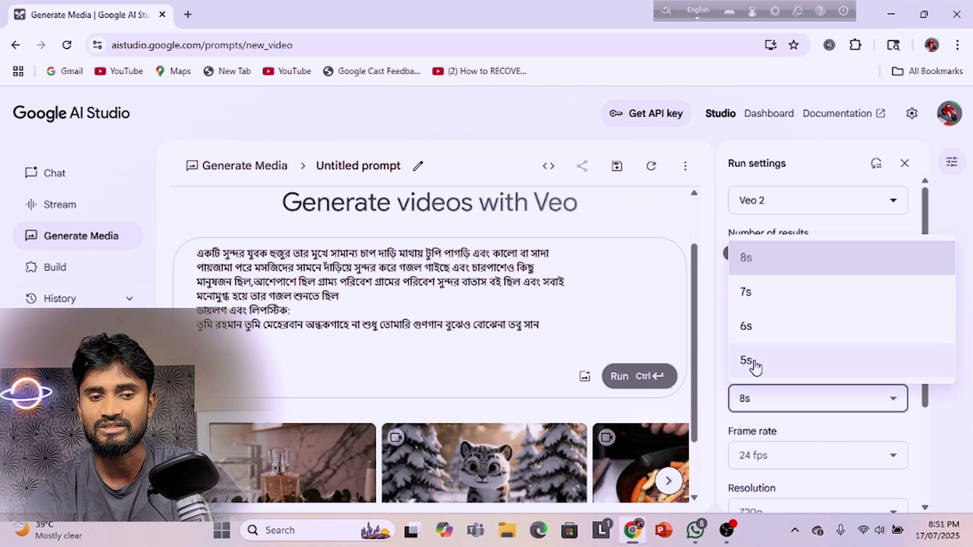
click(963, 235)
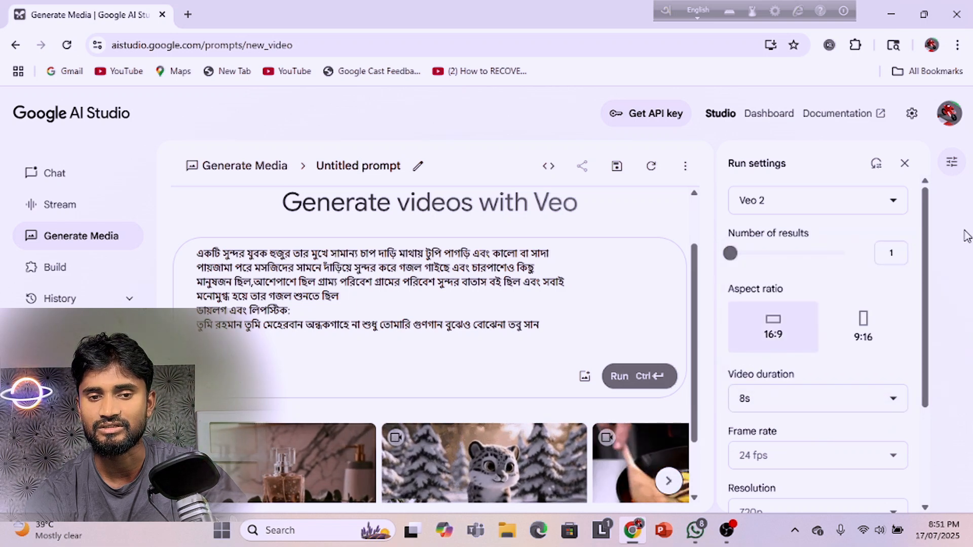
drag(923, 337, 920, 395)
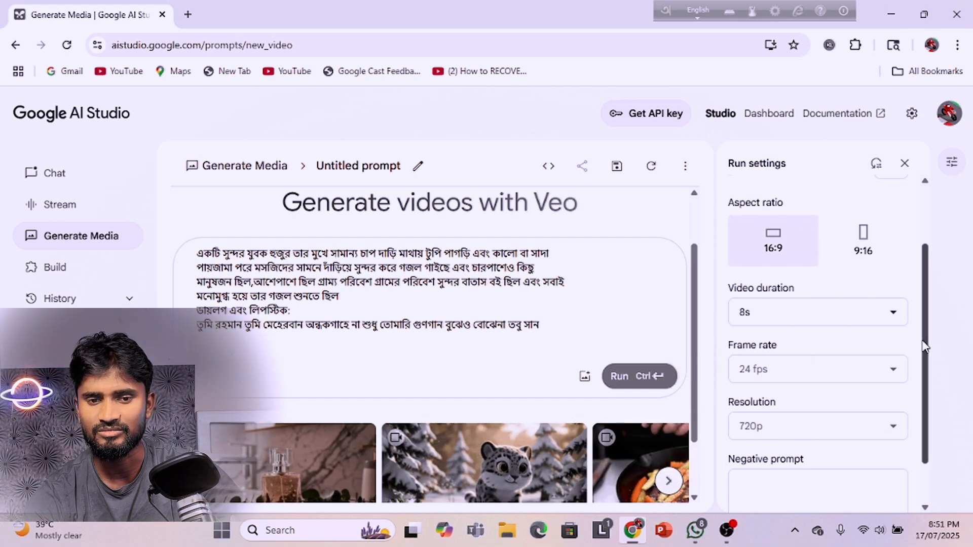
drag(928, 348, 916, 446)
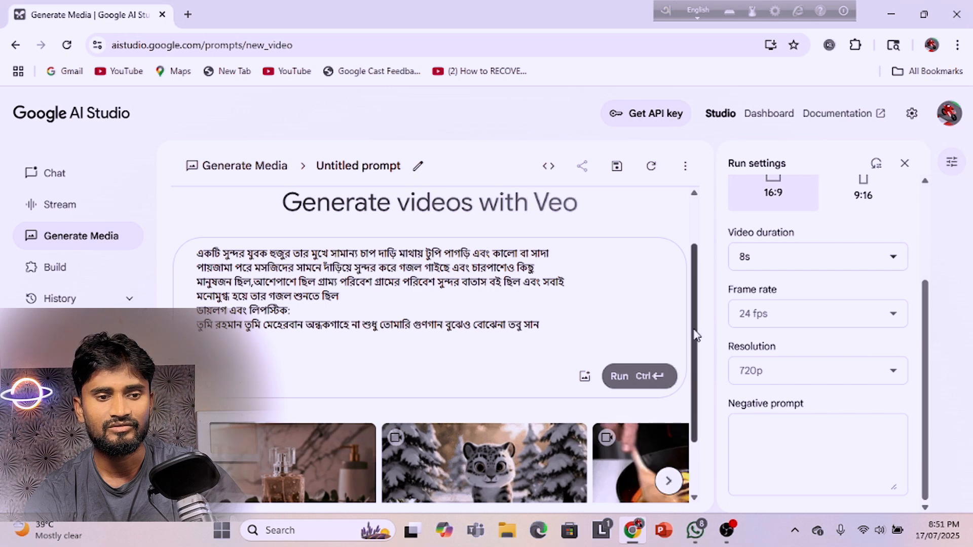
drag(697, 334, 690, 382)
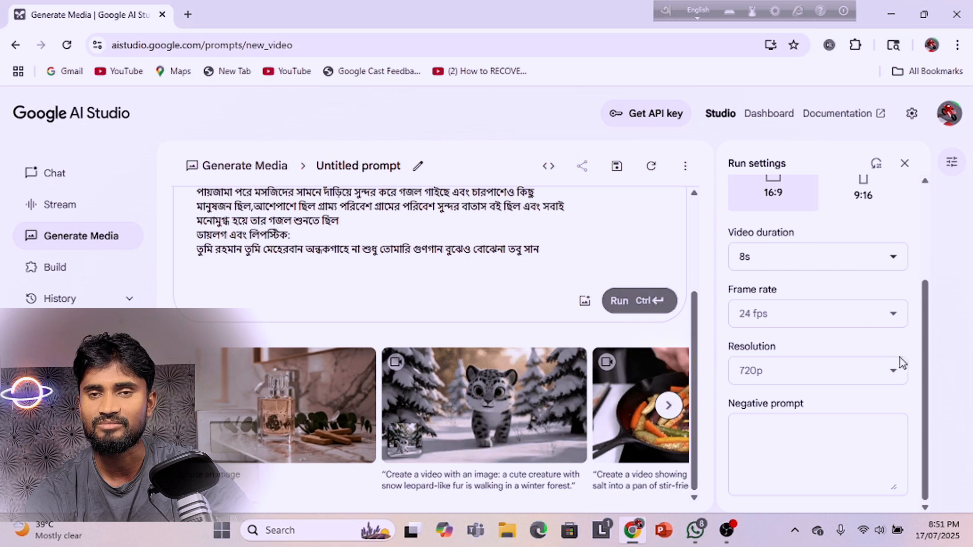
drag(926, 372, 930, 327)
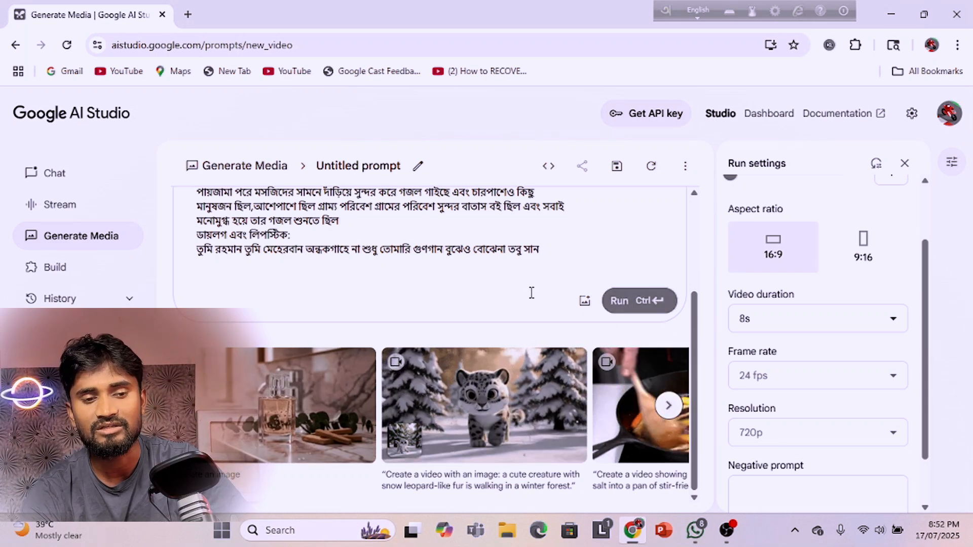
Step: Try to generate the video from the prompt three times, dismissing the notice between attempts
click(626, 304)
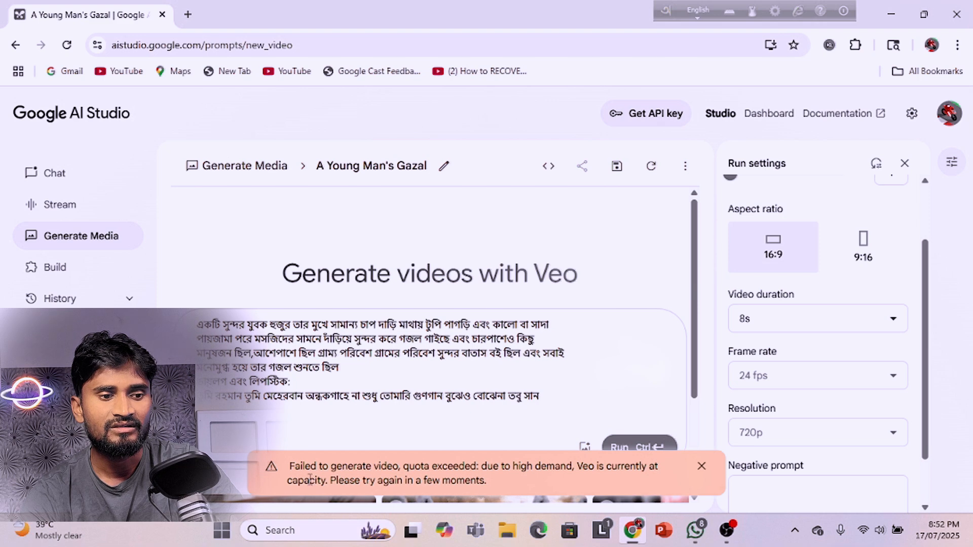
click(701, 466)
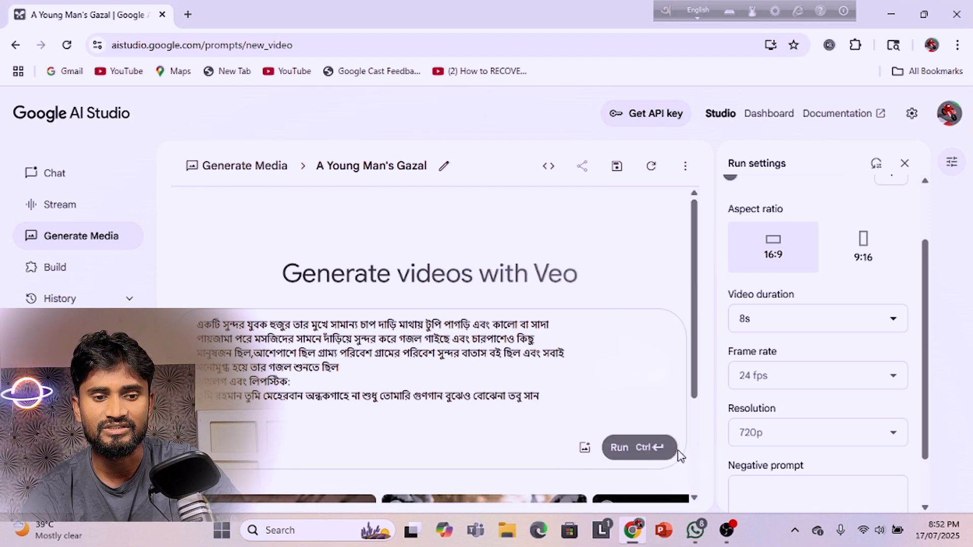
click(615, 448)
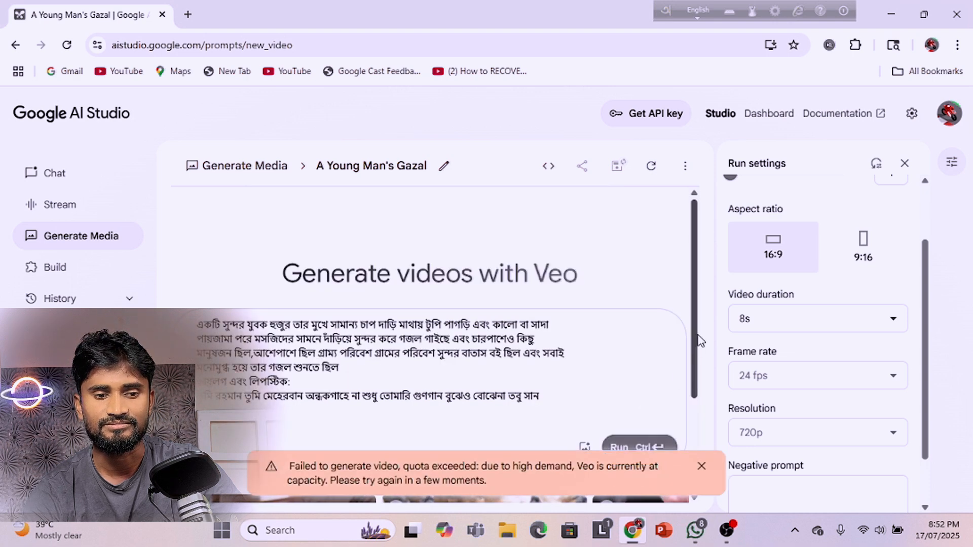
scroll(694, 471, down, 3)
click(701, 466)
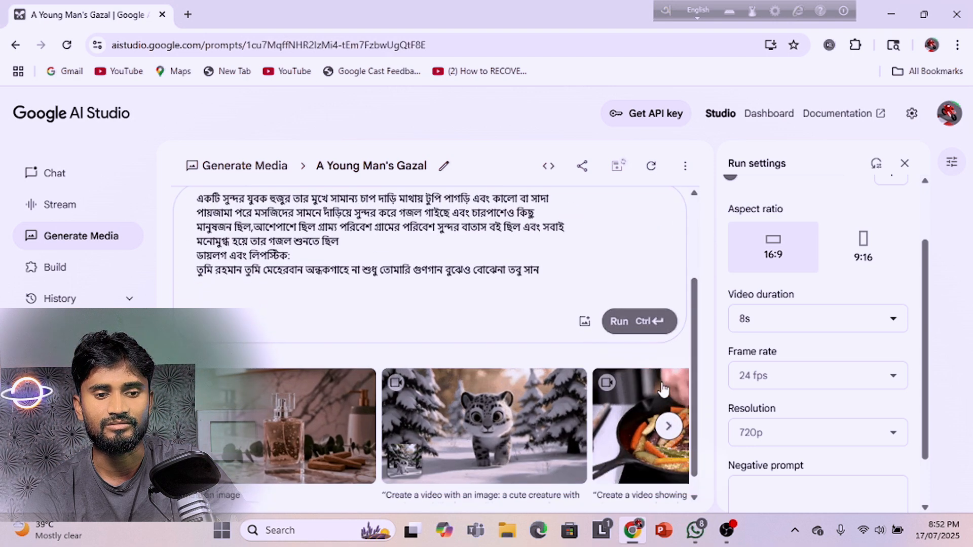
click(621, 324)
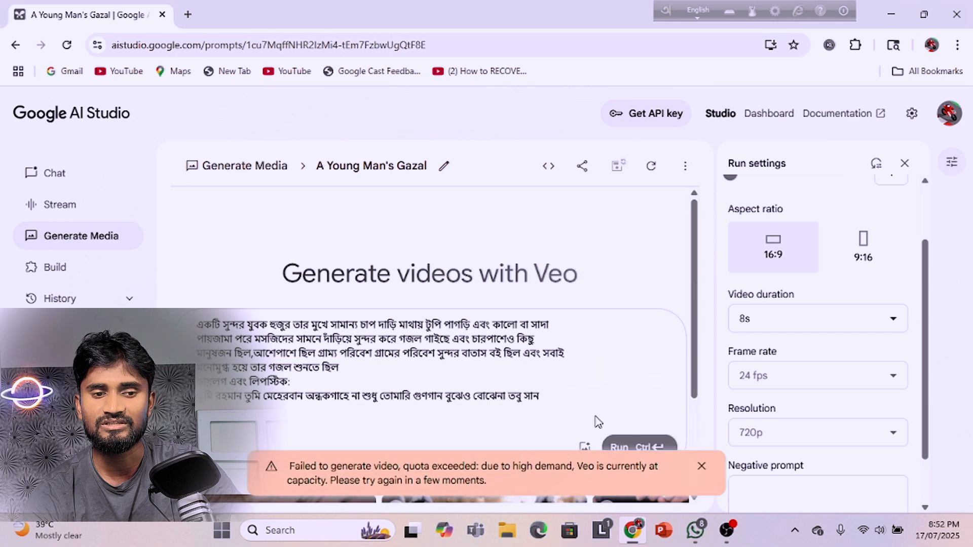
Step: Dismiss the capacity notices and rerun the gazal prompt until Veo generates the video
click(700, 467)
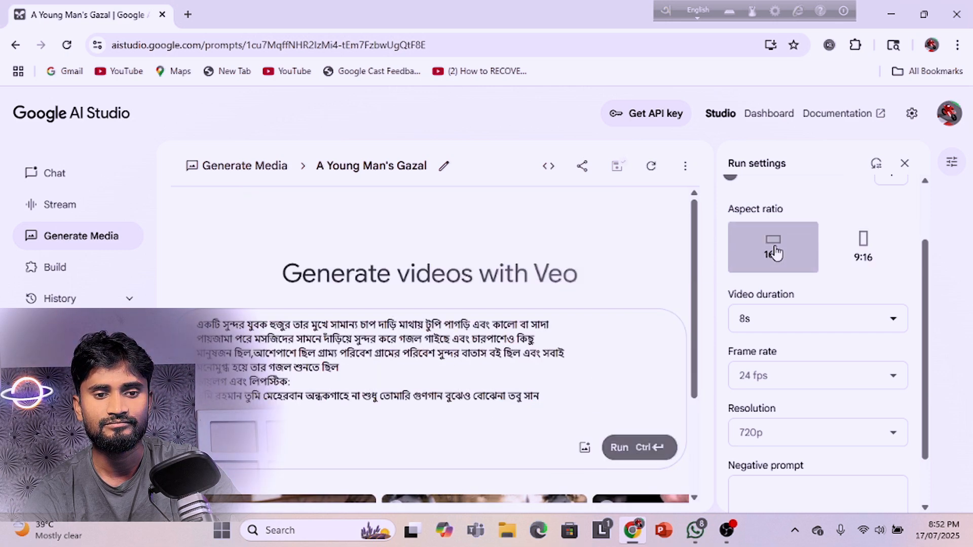
click(654, 455)
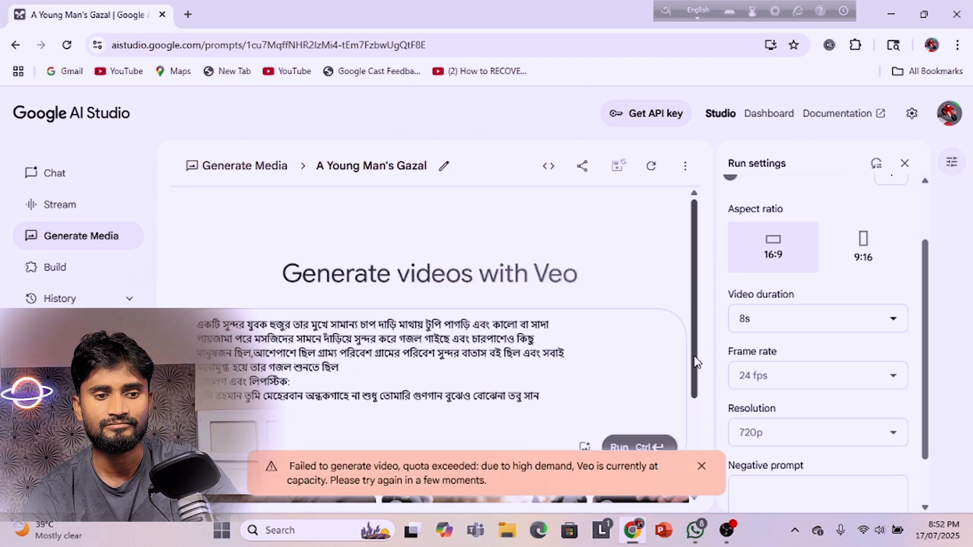
drag(691, 345, 692, 457)
click(700, 469)
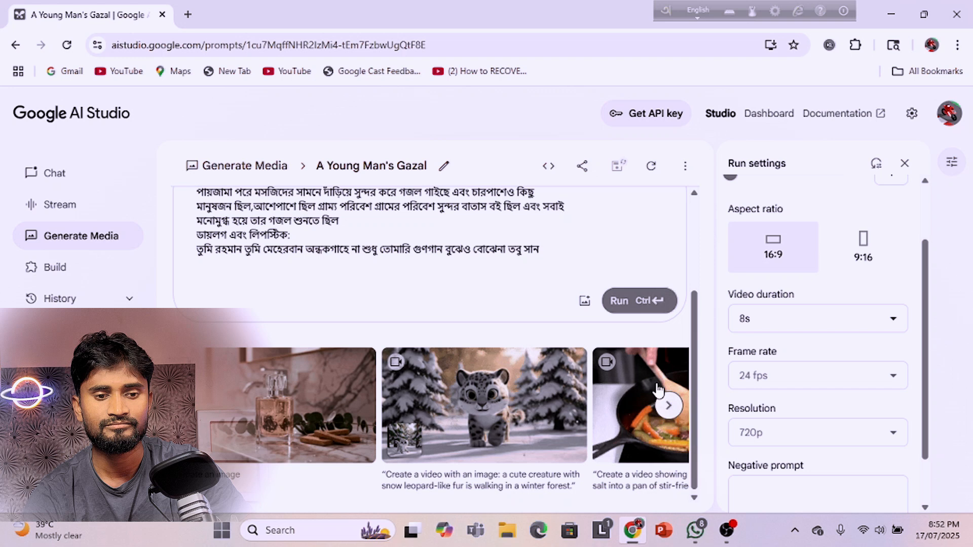
click(636, 302)
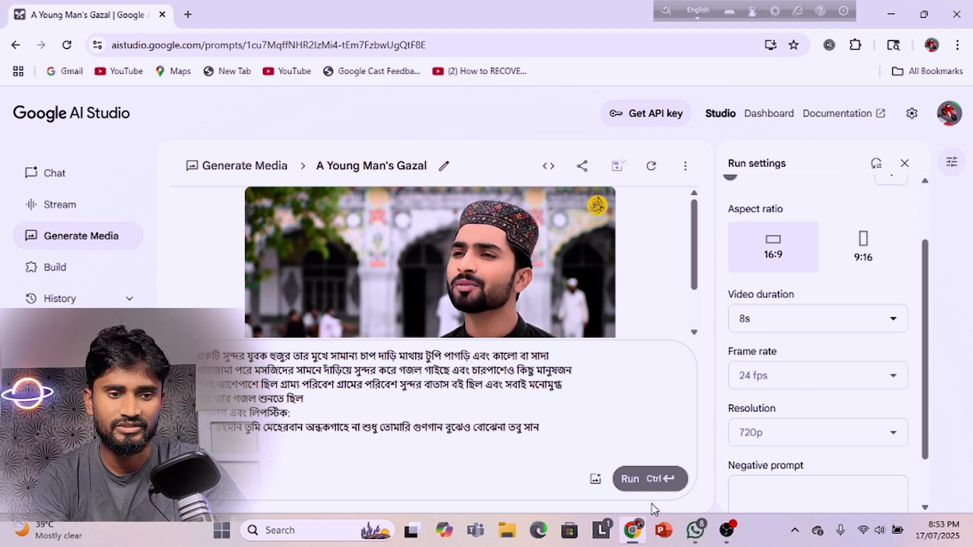
Step: Open the generated gazal video in the enlarged preview and play it through three times
scroll(699, 256, down, 1)
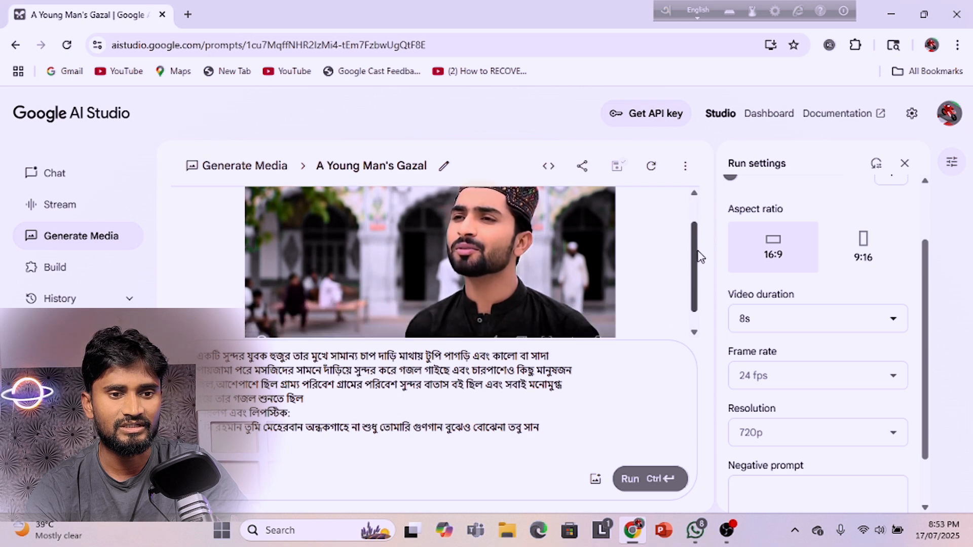
scroll(700, 256, down, 1)
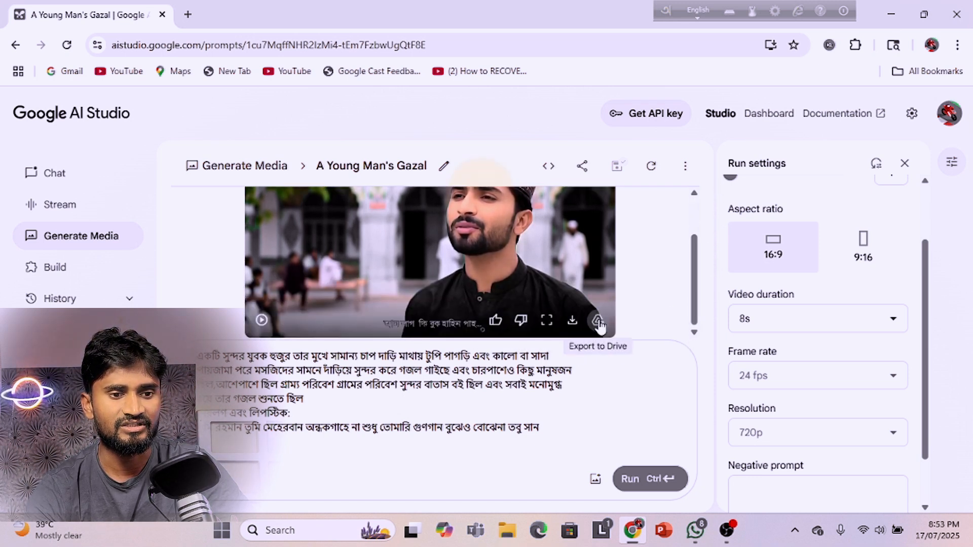
click(546, 323)
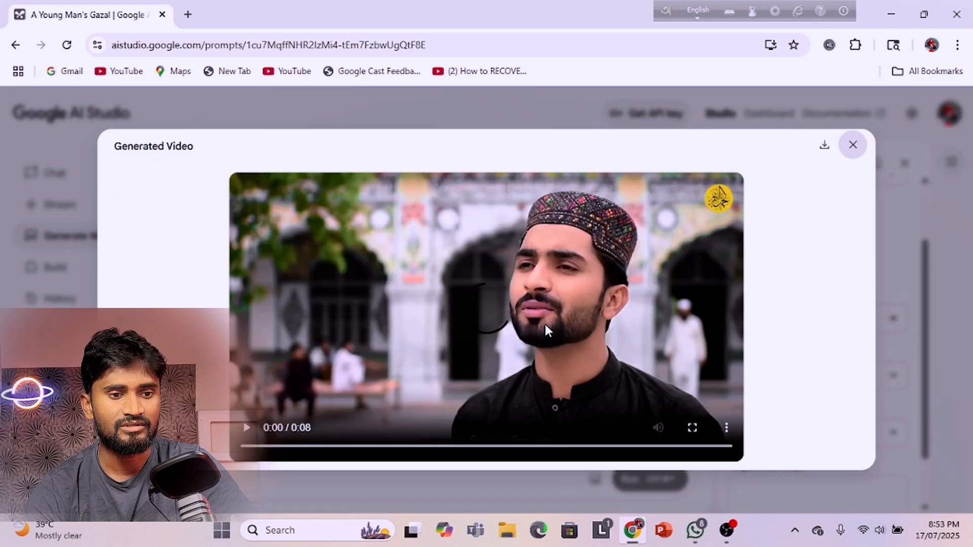
click(244, 429)
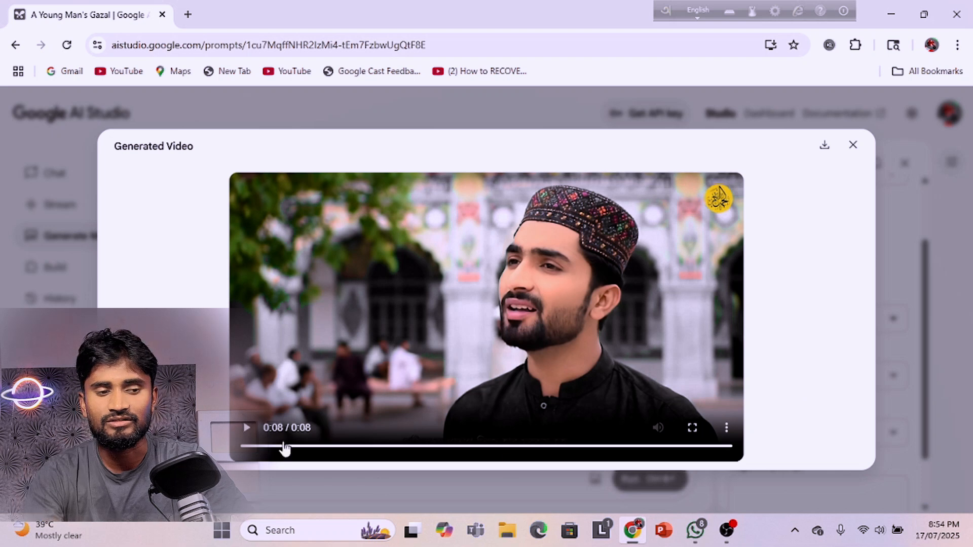
click(245, 429)
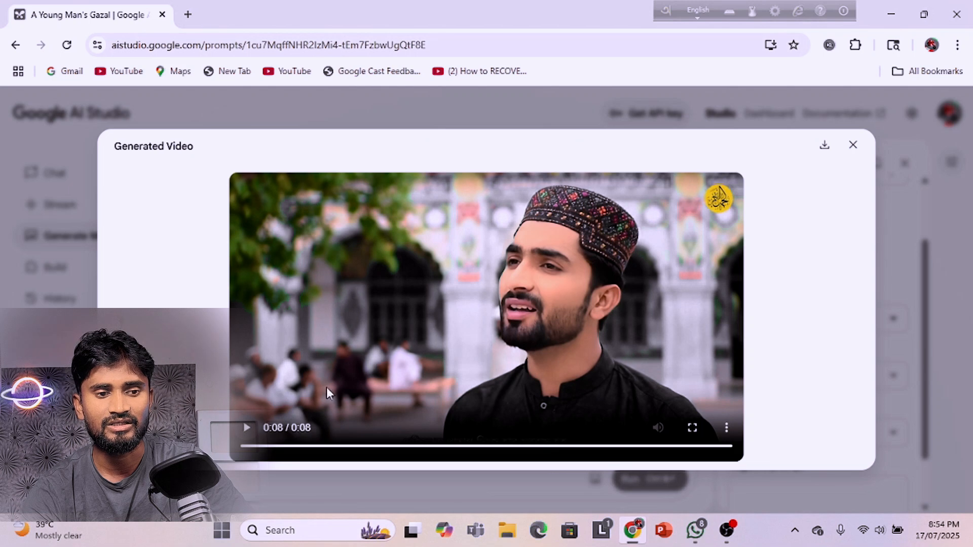
click(247, 428)
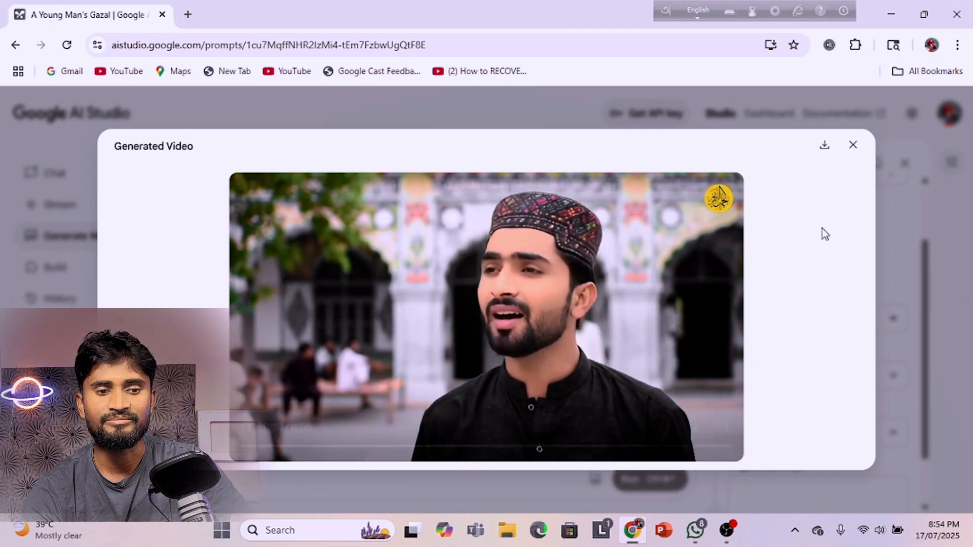
Step: Download the generated gazal video and close its enlarged preview
click(825, 150)
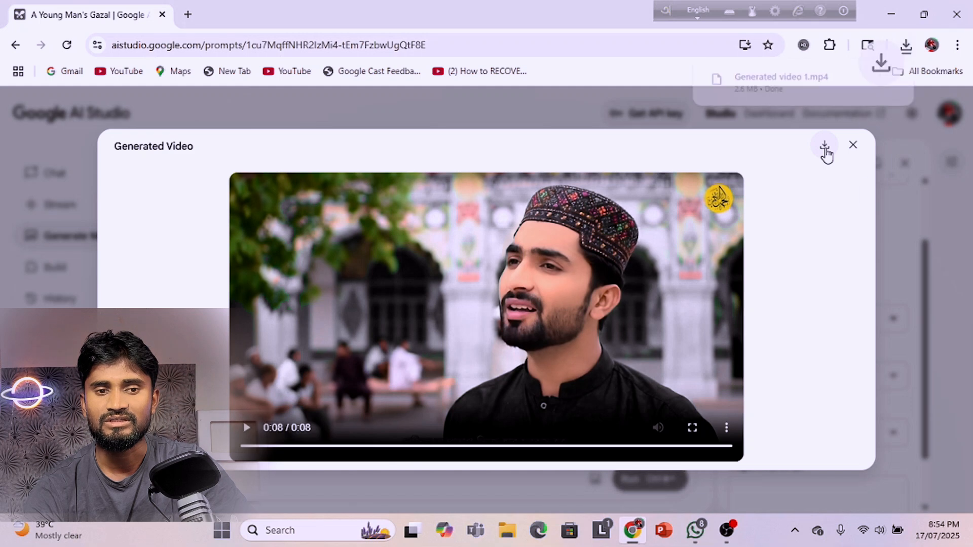
click(854, 147)
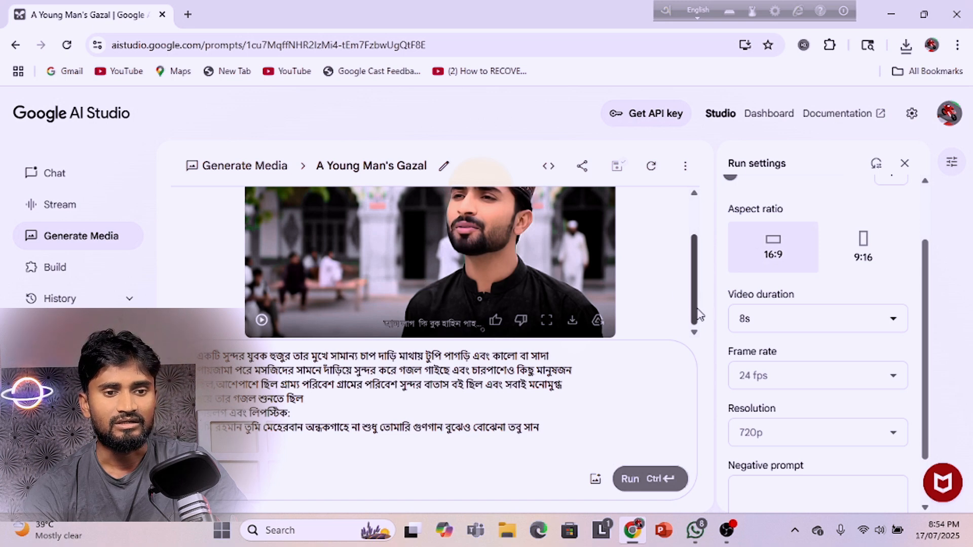
scroll(695, 315, up, 3)
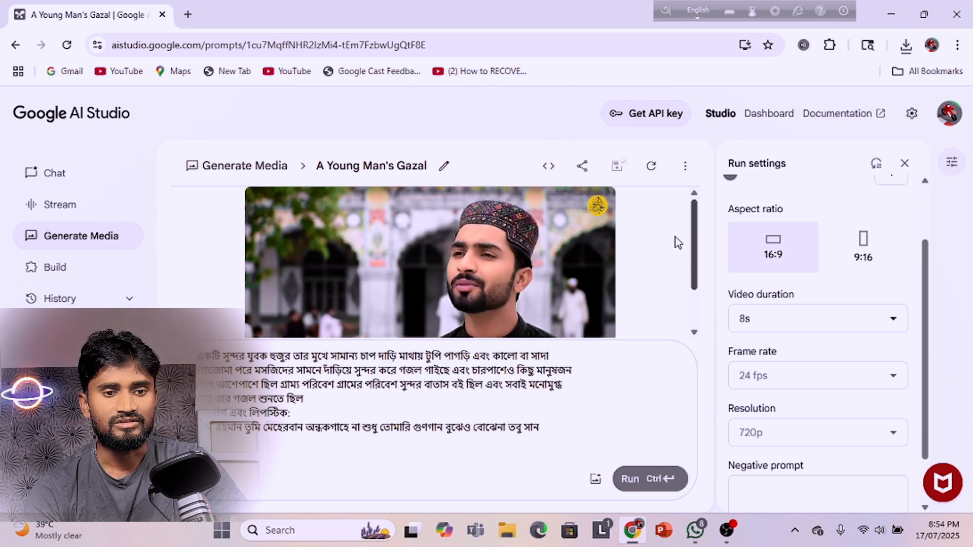
Step: Return to the generative media overview and open Gemini speech generation
click(16, 45)
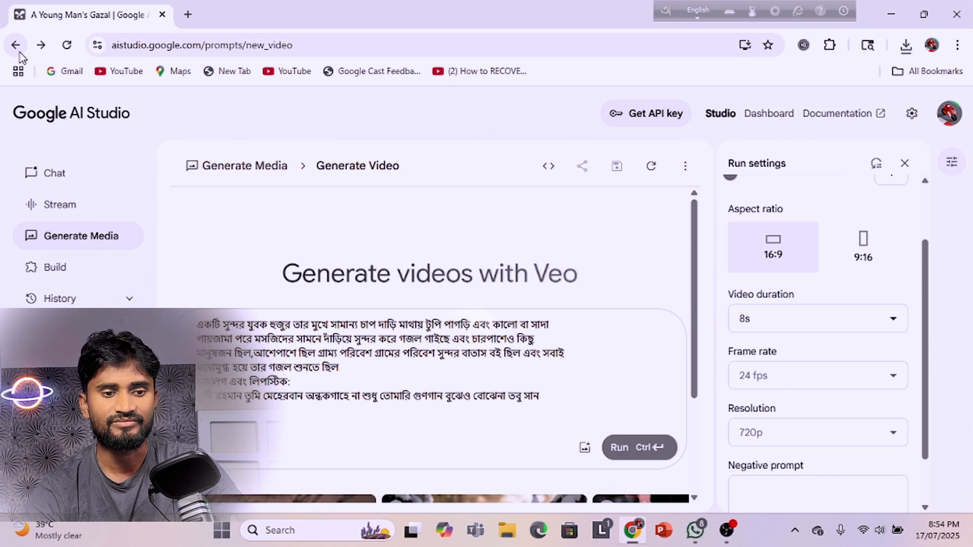
click(16, 46)
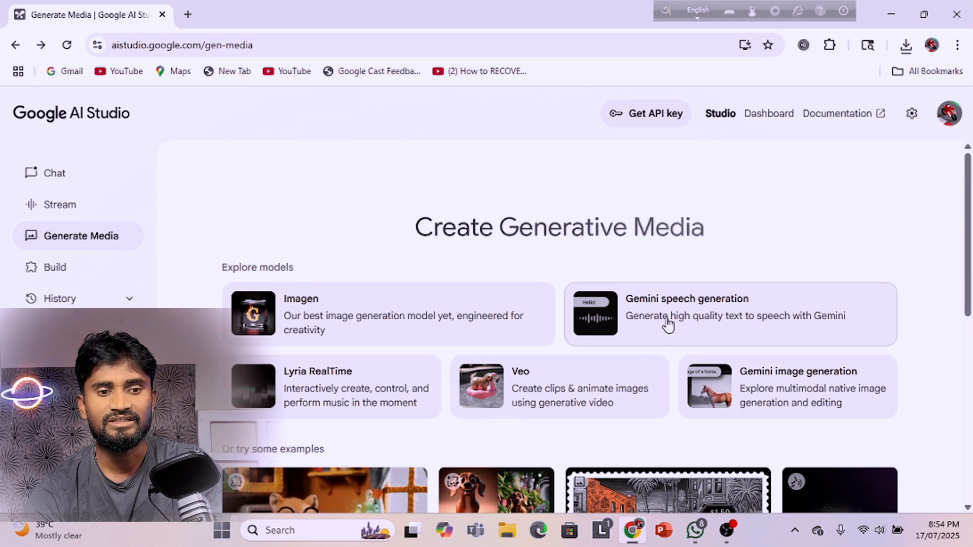
click(612, 323)
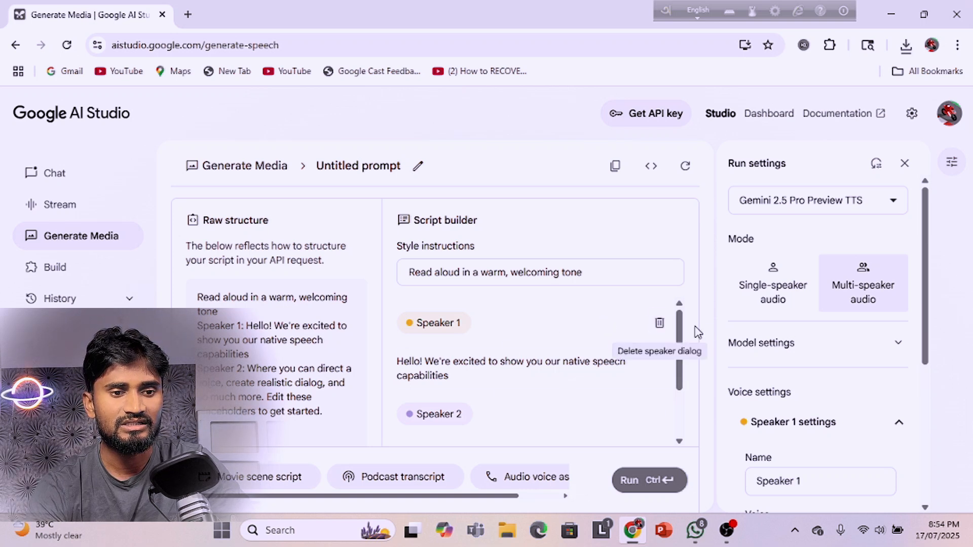
Step: In single-speaker audio mode, enter the gazal line as the text and the young man's scene description as the style instructions
click(773, 285)
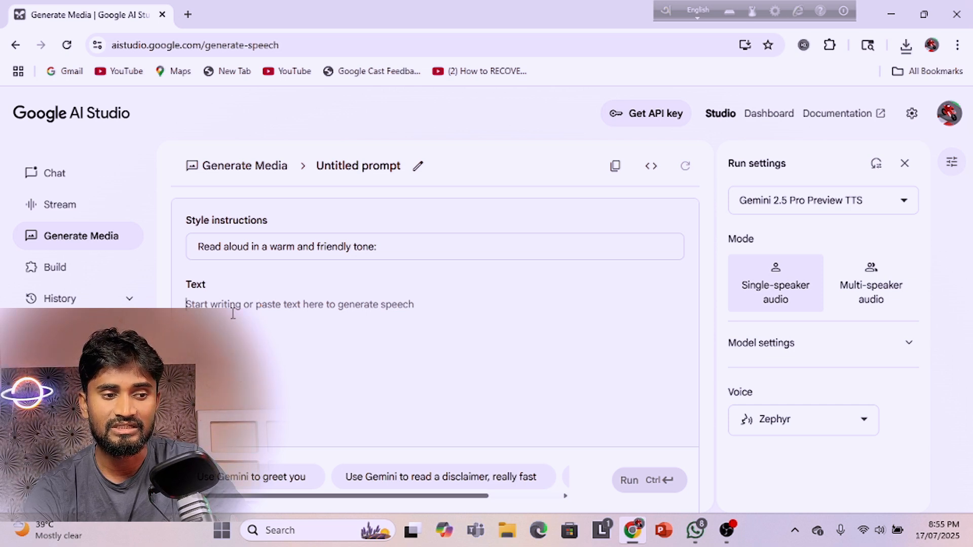
right_click(278, 289)
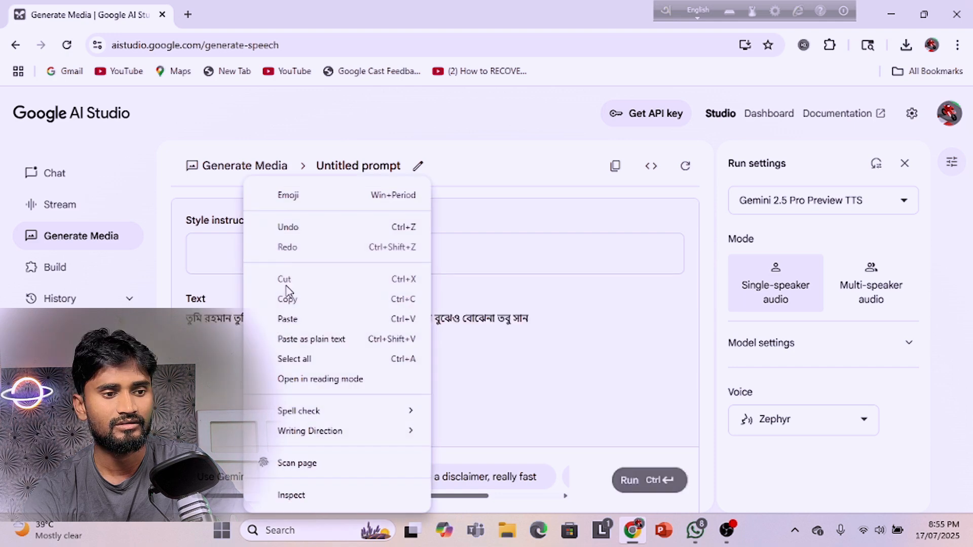
click(291, 319)
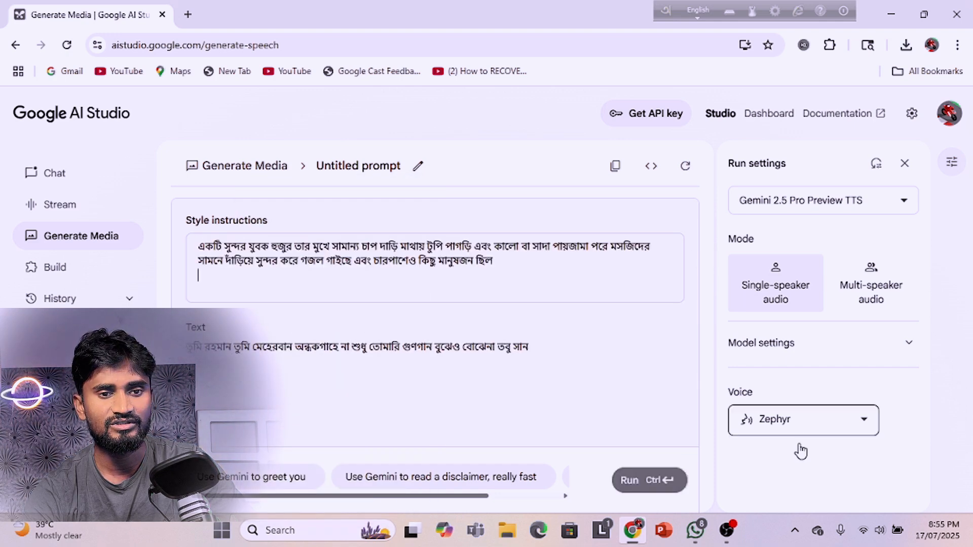
Step: Copy the WhatsApp message describing the village surroundings and listeners, and append it to the style instructions in the browser
click(695, 530)
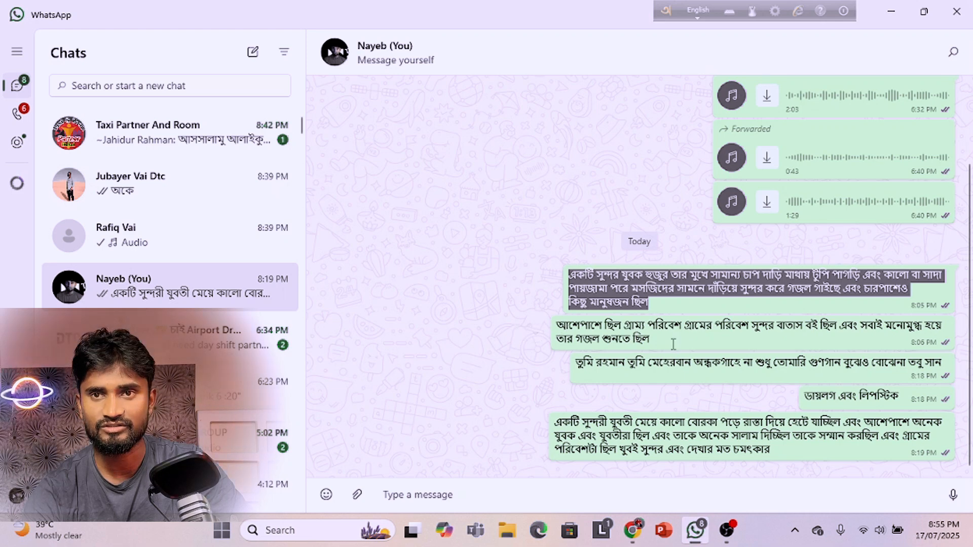
drag(643, 339, 558, 324)
key(ctrl+c)
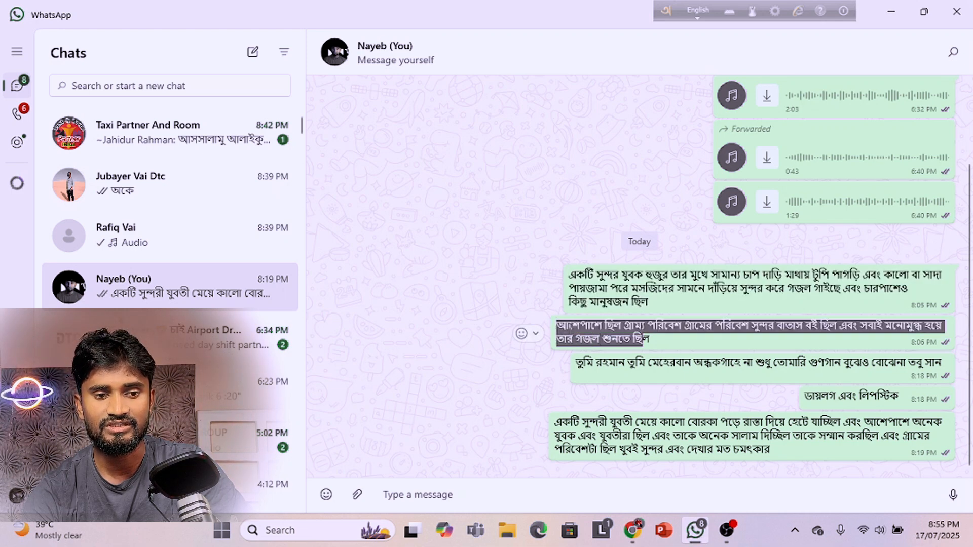
right_click(571, 333)
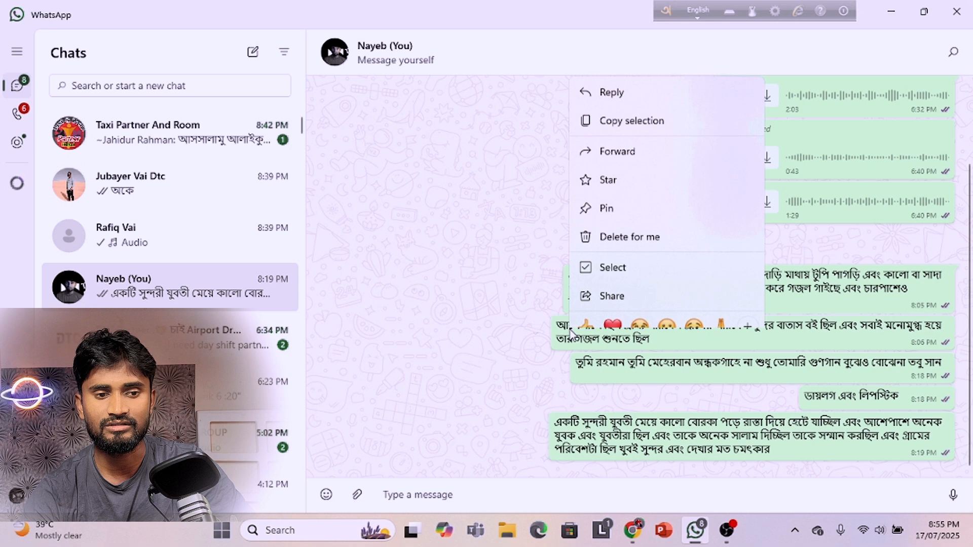
click(626, 111)
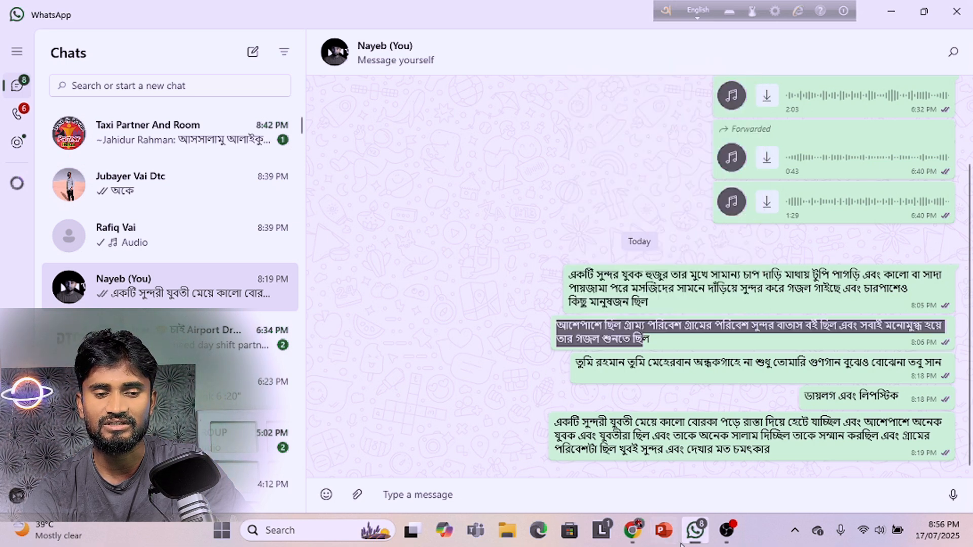
click(640, 538)
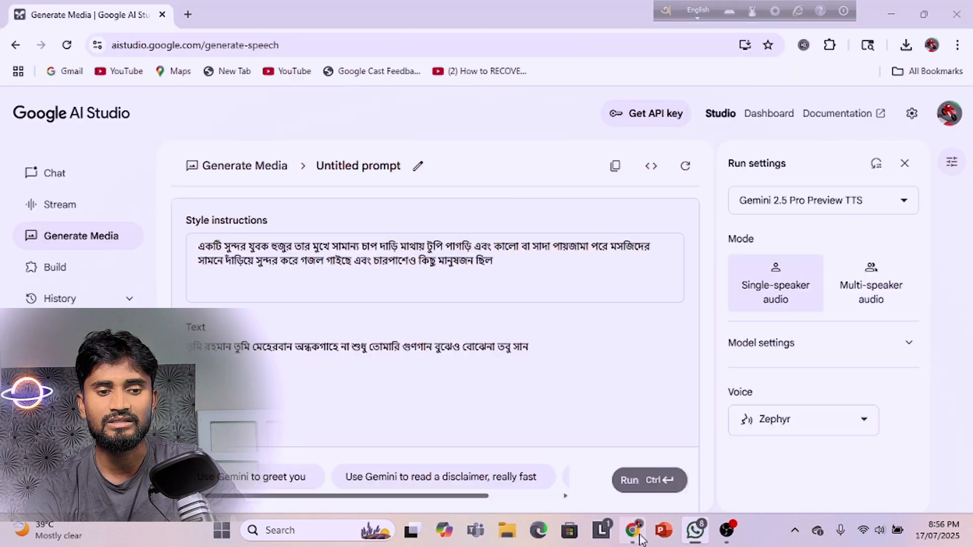
right_click(222, 288)
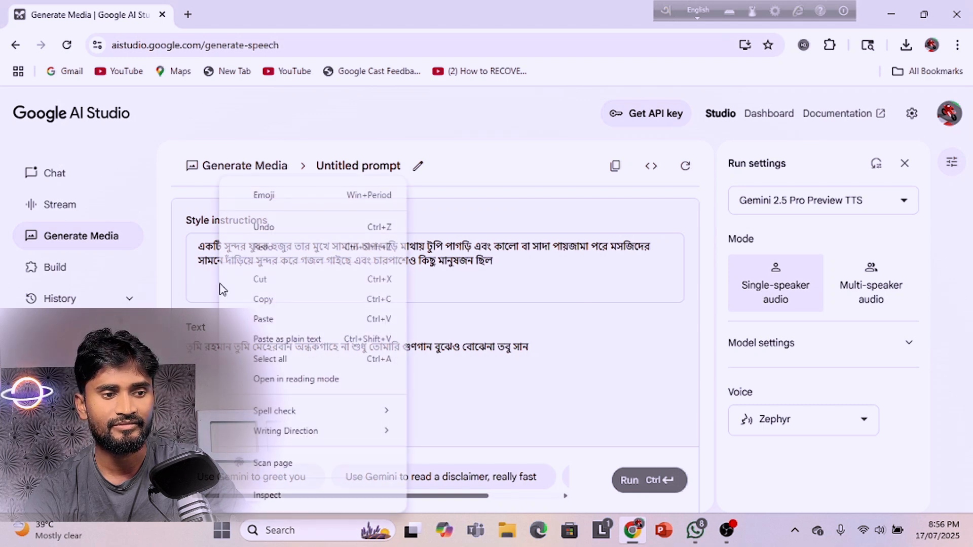
click(266, 318)
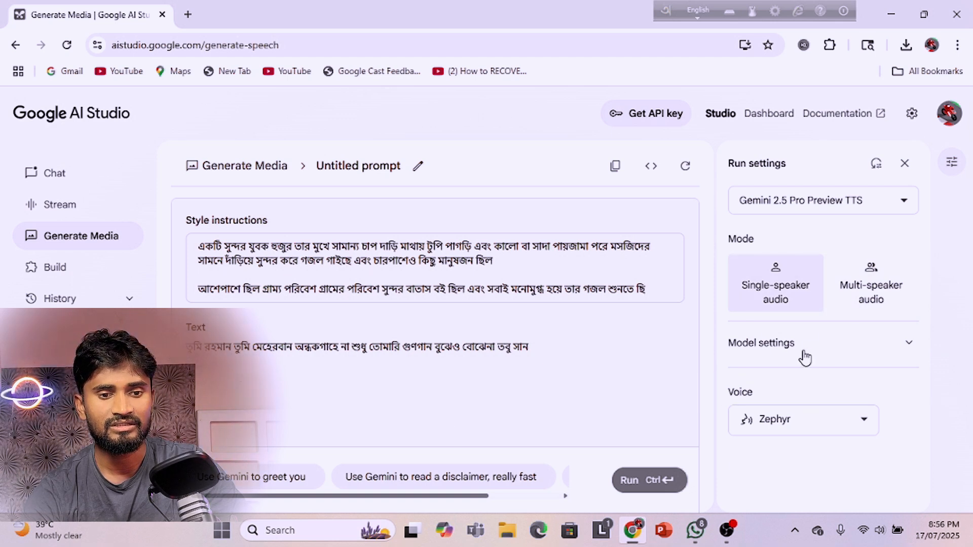
Step: Look over the speech model's temperature setting and set the voice to Puck
click(909, 348)
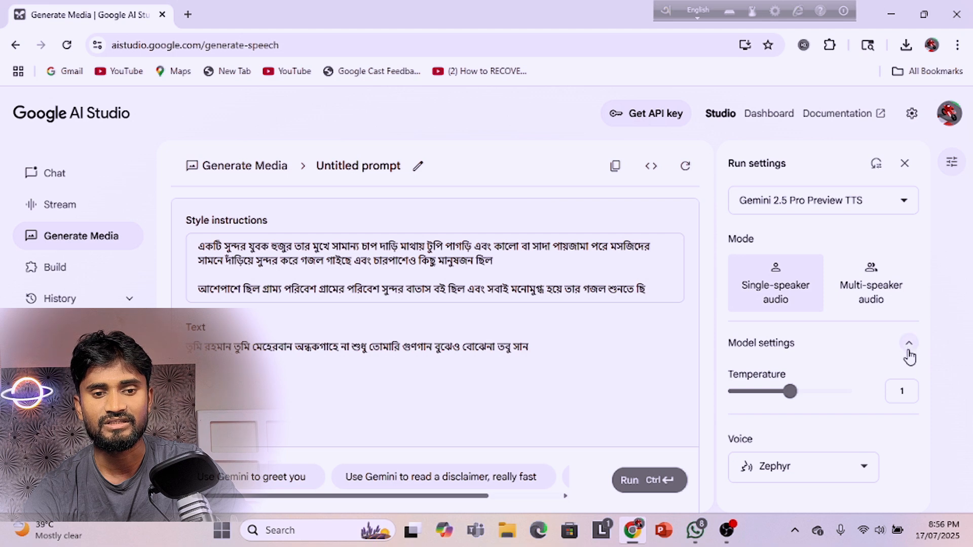
click(909, 344)
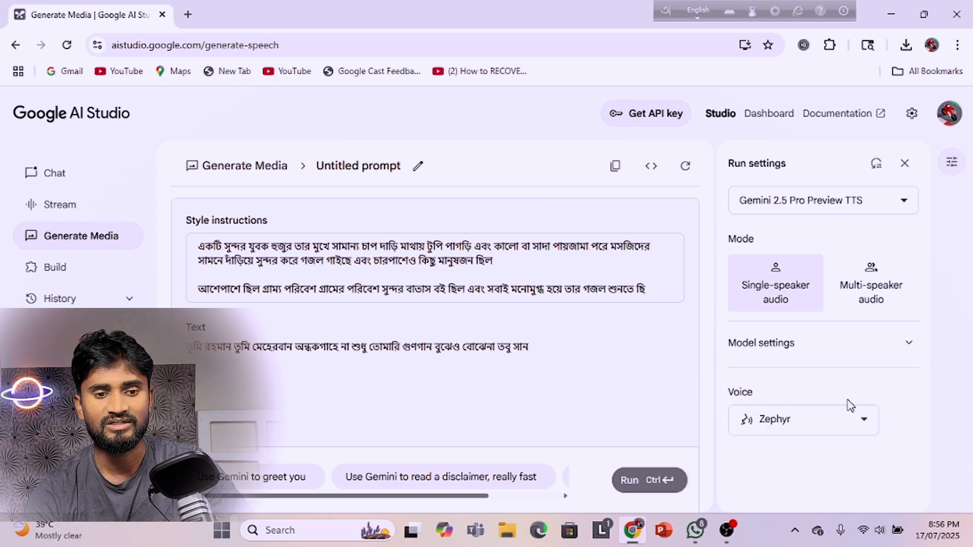
click(865, 424)
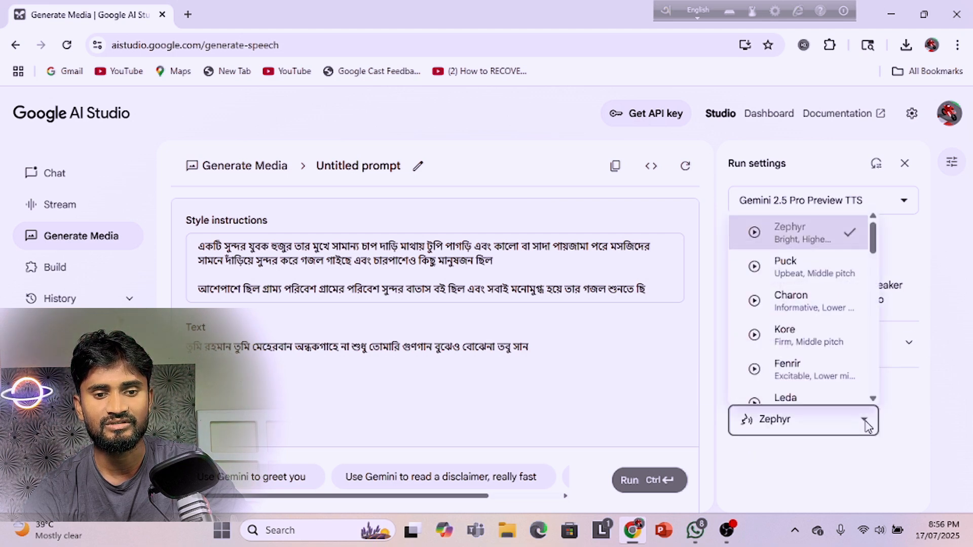
click(800, 269)
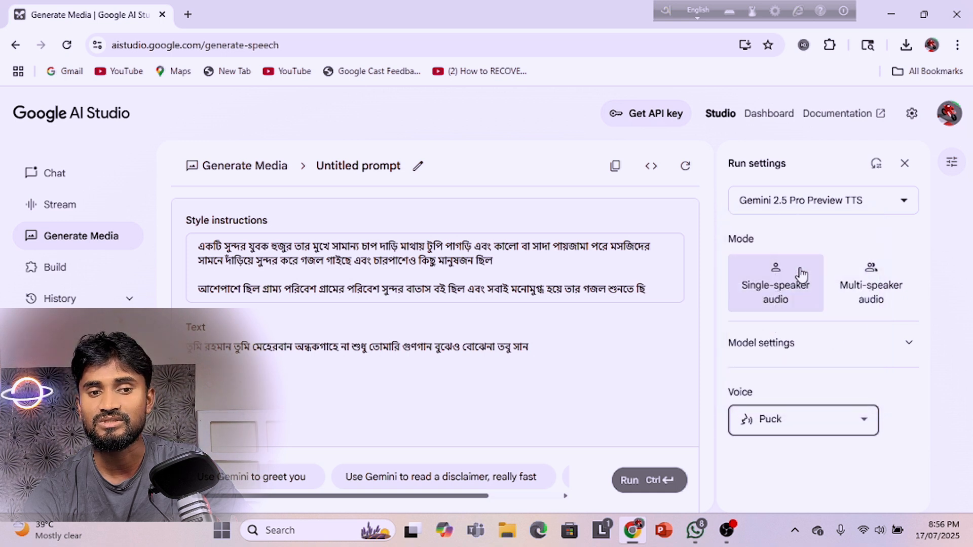
click(907, 344)
click(909, 346)
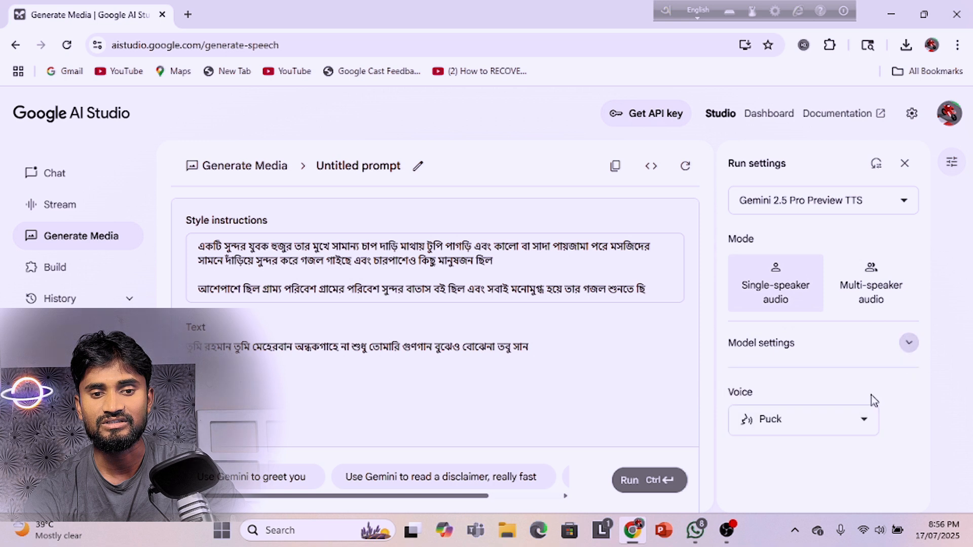
Step: Listen to samples of several voices, including Zephyr, Fenrir, Kore, Leda and Orus, and set the speech voice to Orus
click(864, 423)
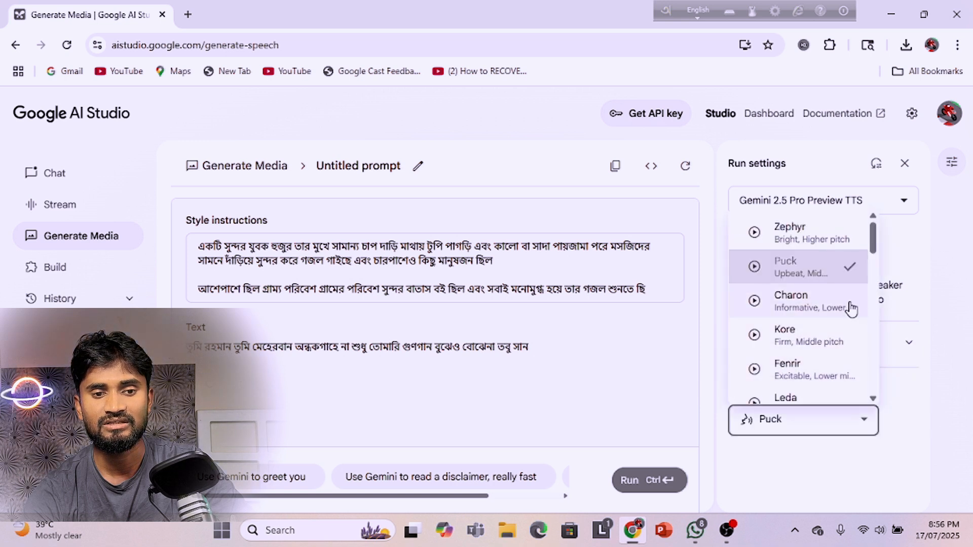
click(755, 304)
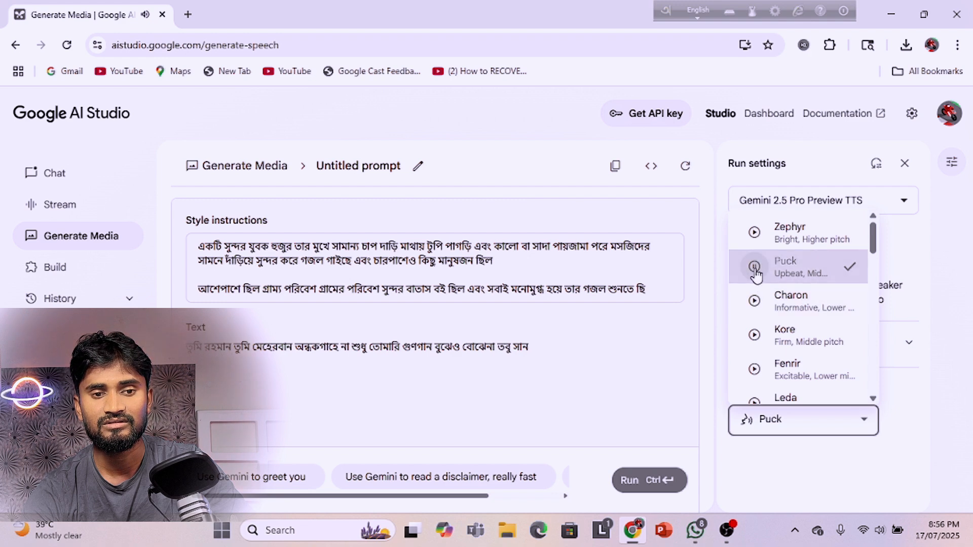
click(753, 234)
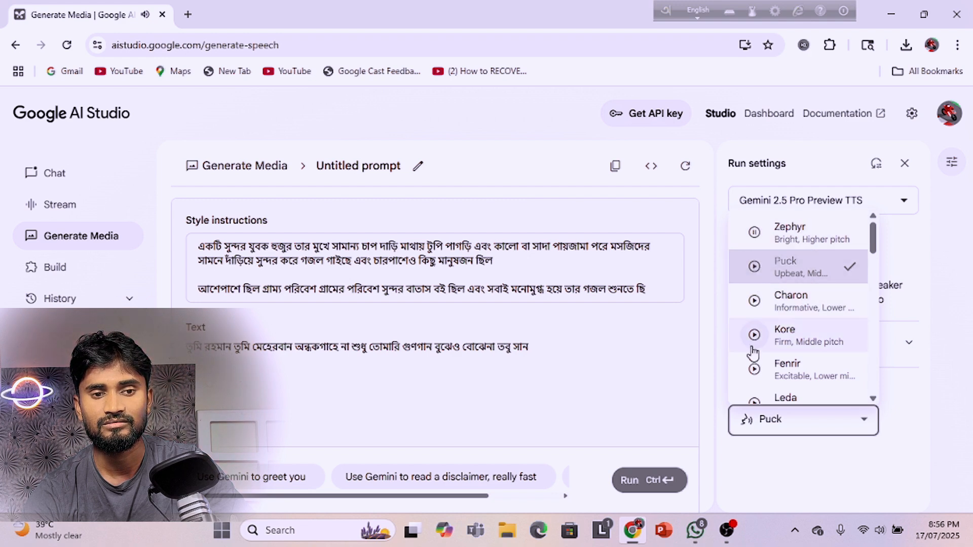
click(755, 373)
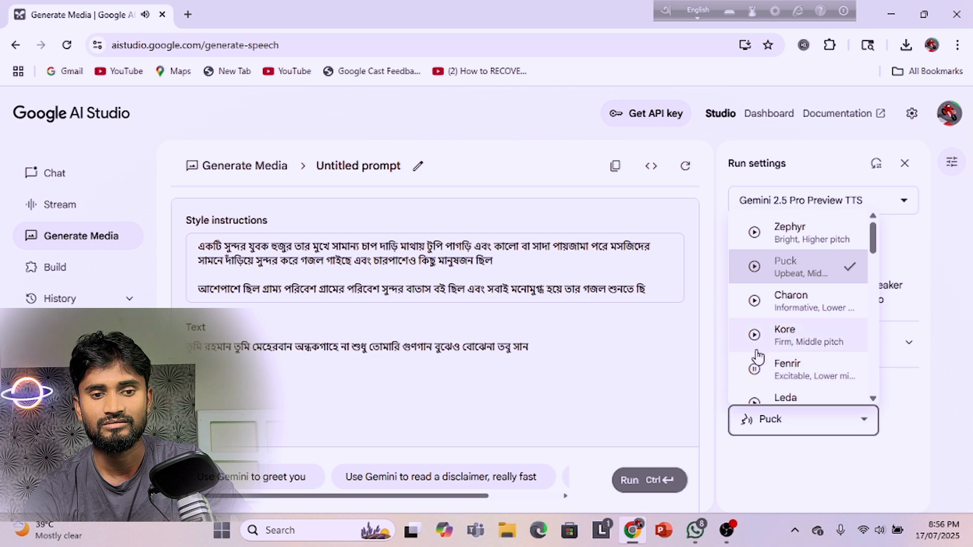
click(756, 335)
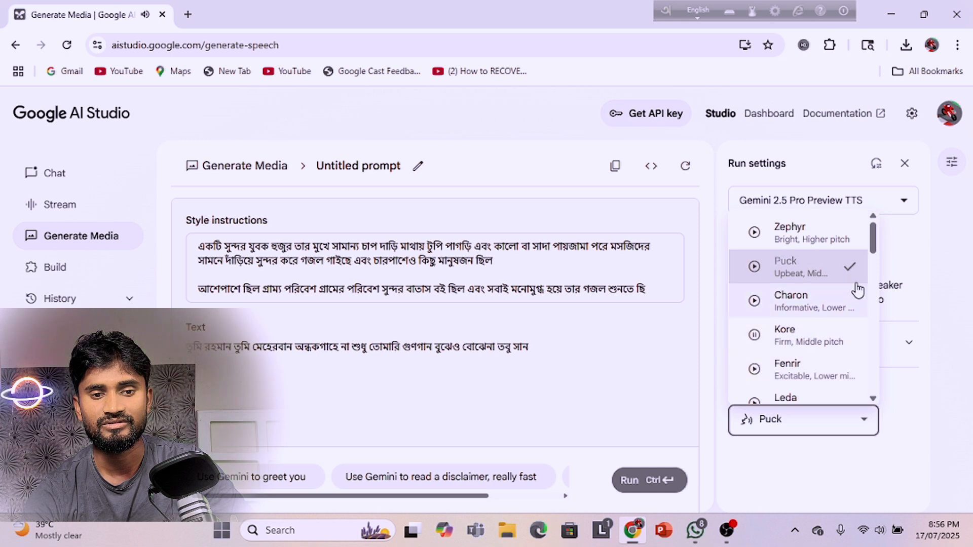
drag(873, 248, 875, 264)
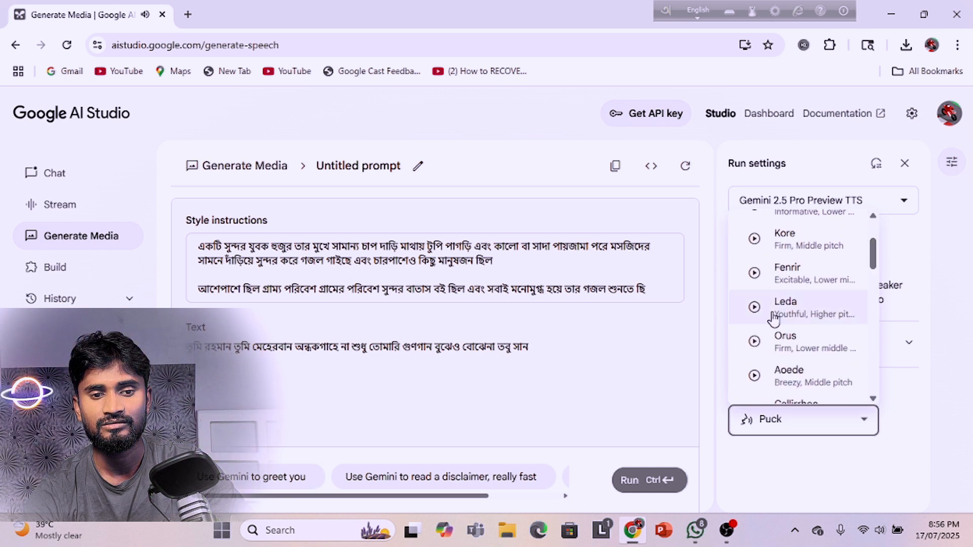
click(755, 307)
click(754, 342)
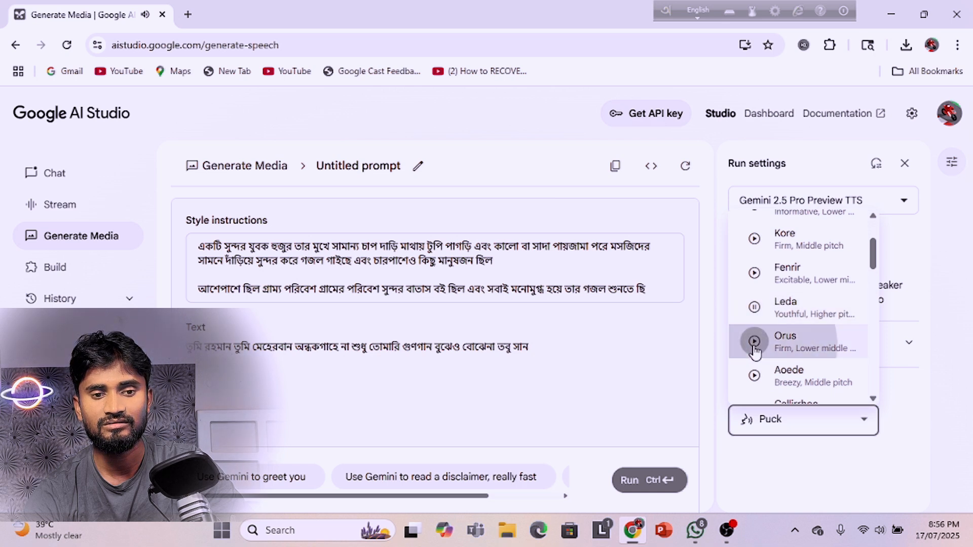
click(800, 340)
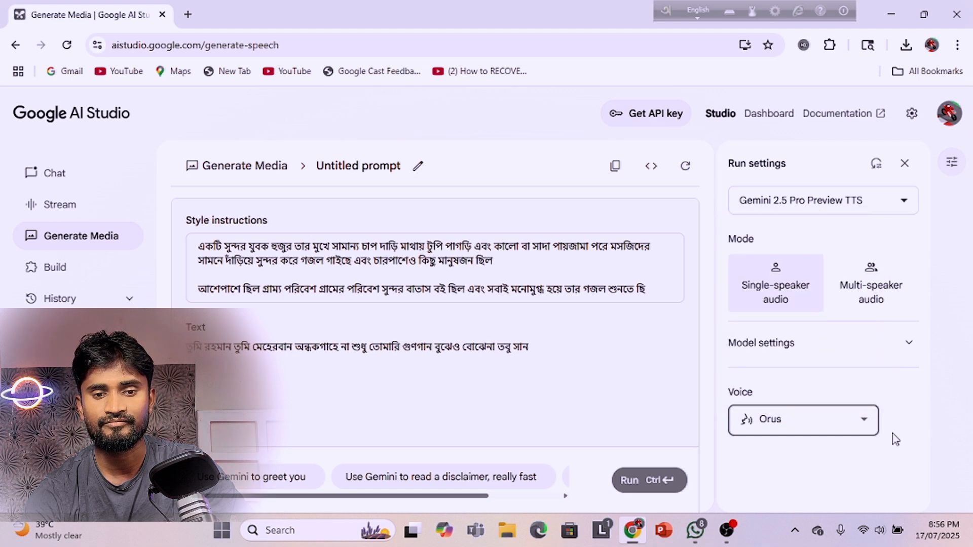
Step: Generate the single-speaker speech from the entered text and style instructions, and download the resulting audio
click(641, 489)
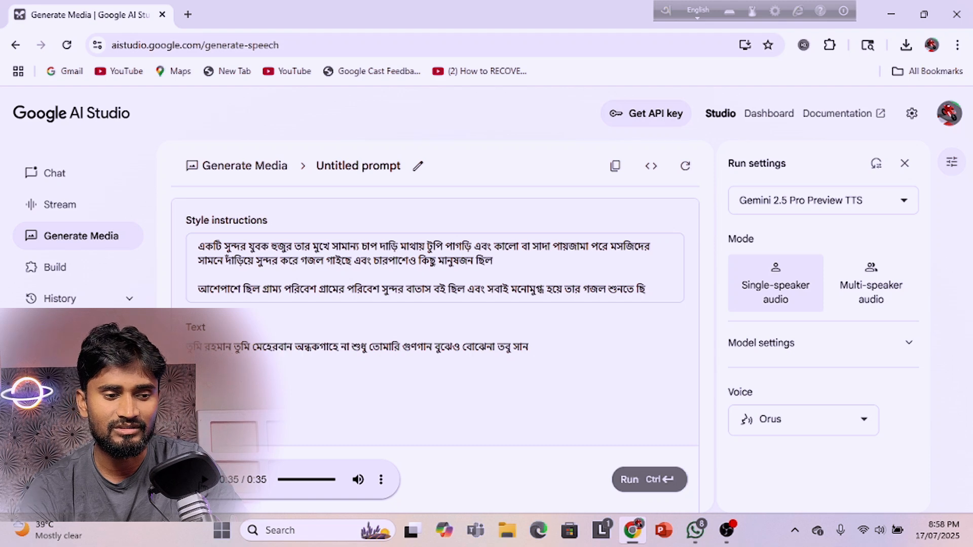
click(381, 490)
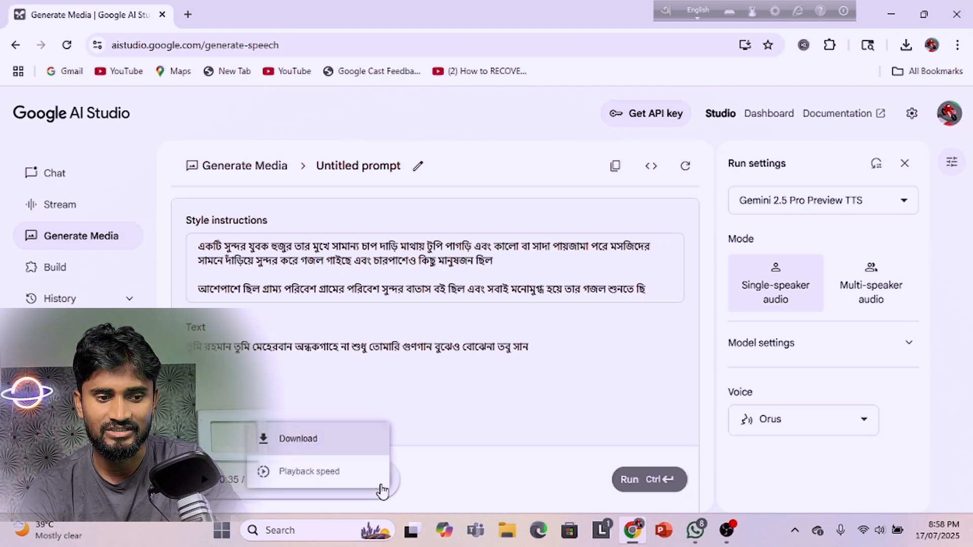
click(295, 441)
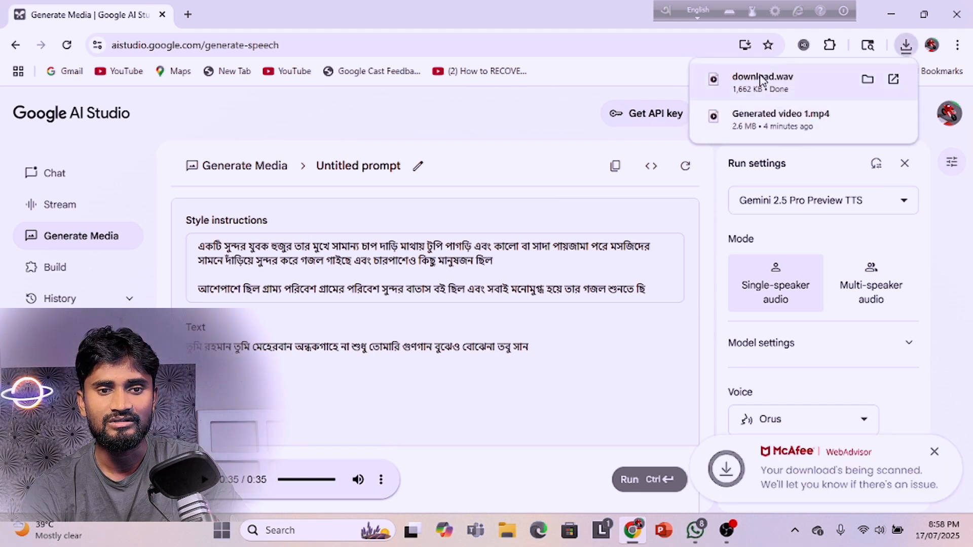
Step: Open the downloaded download.wav in Media Player, listen to its middle and later parts, and close the player
click(847, 88)
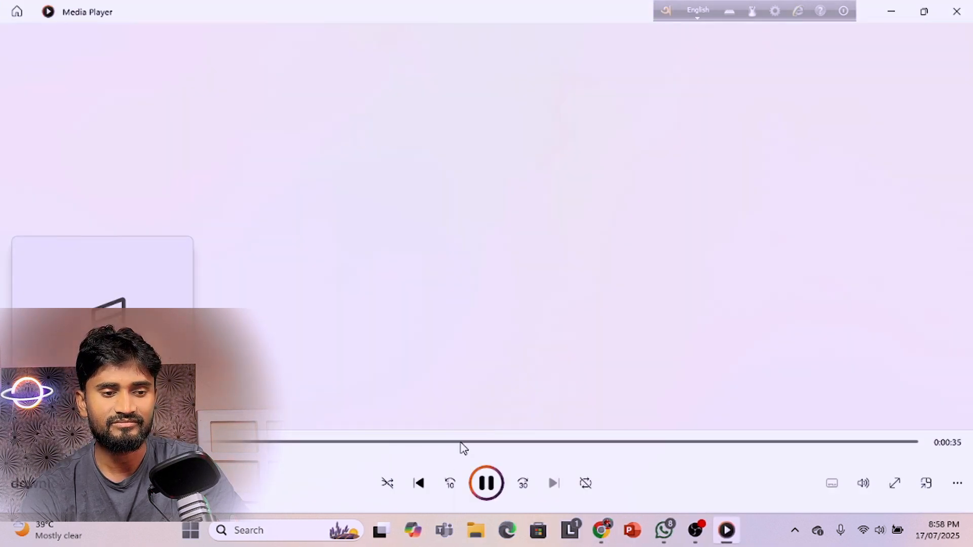
click(461, 443)
click(671, 442)
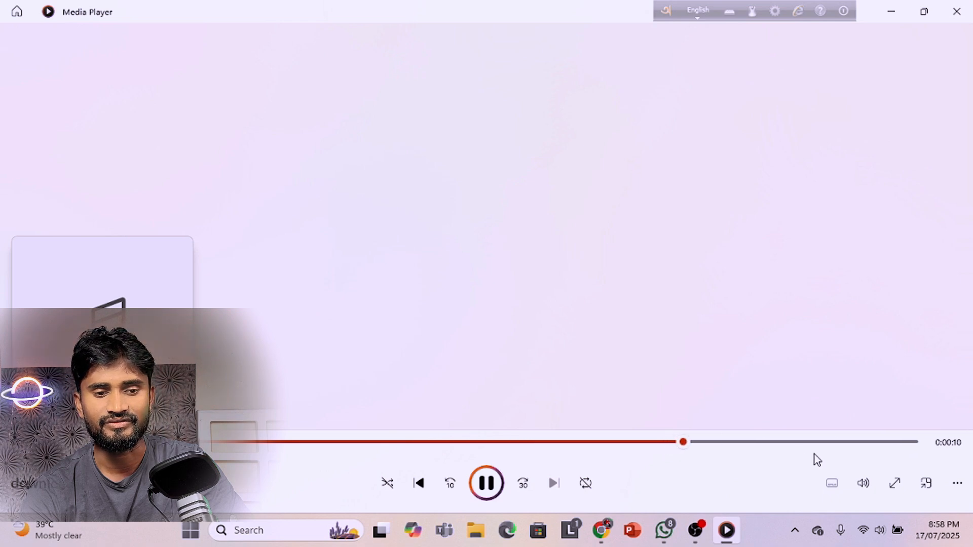
click(955, 13)
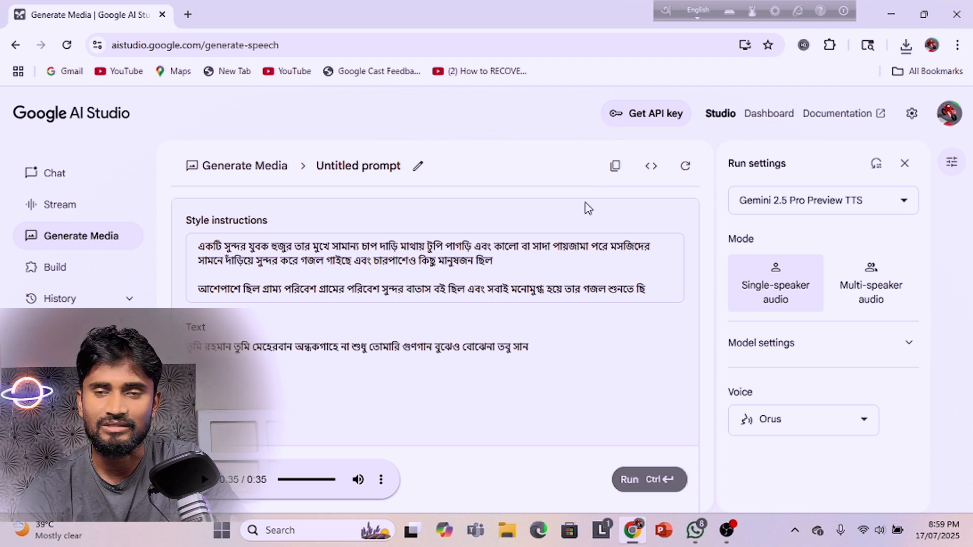
Step: Switch to CapCut, create a new project, import Generated video 1.mp4 from Downloads and add it to the timeline
click(887, 17)
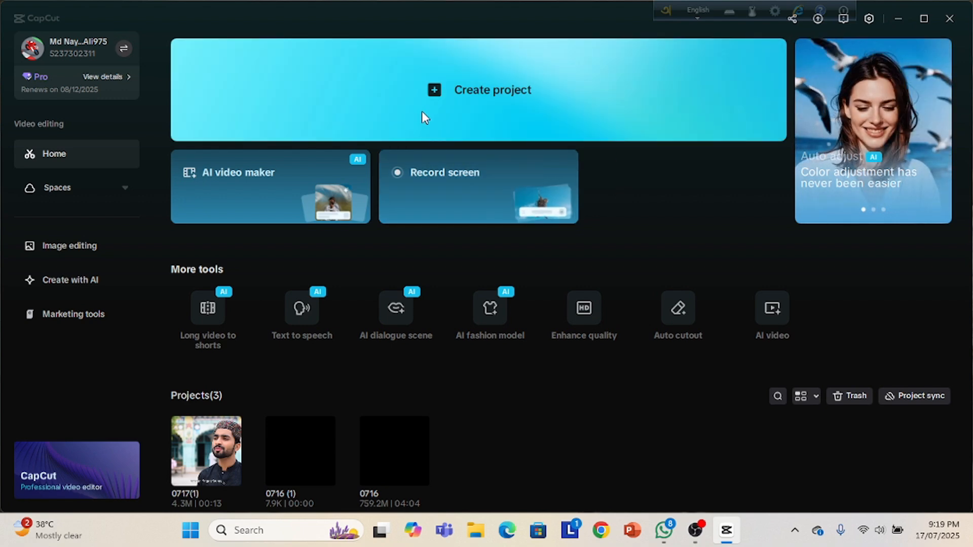
click(433, 91)
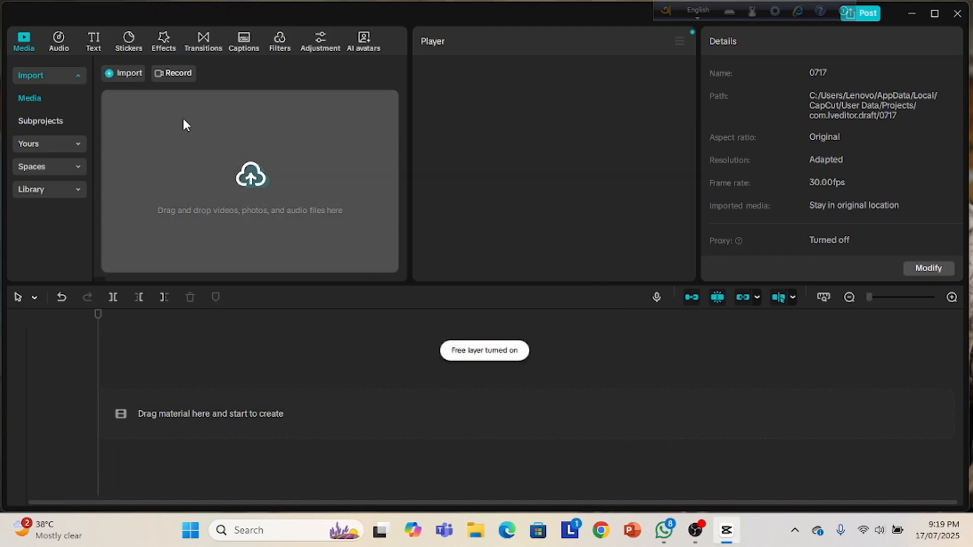
click(116, 108)
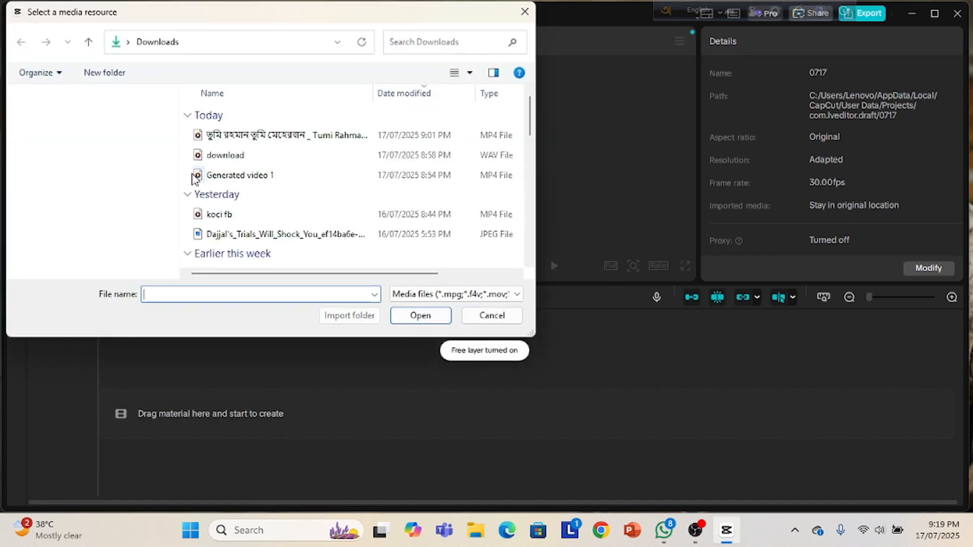
click(215, 176)
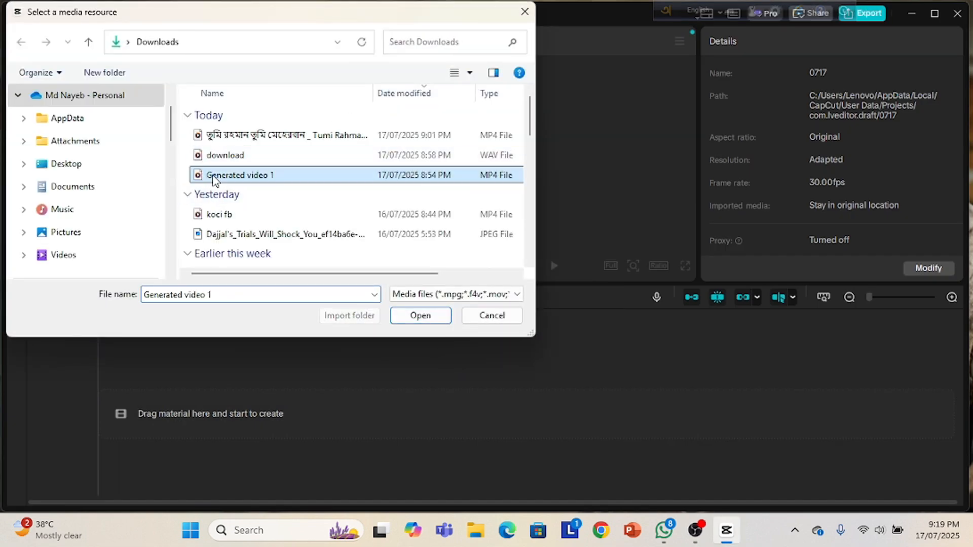
click(412, 319)
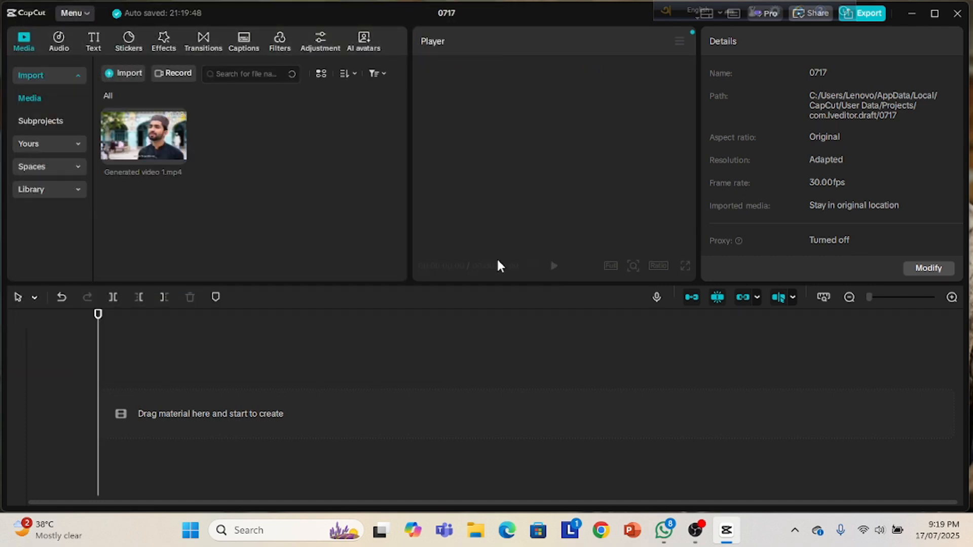
click(177, 155)
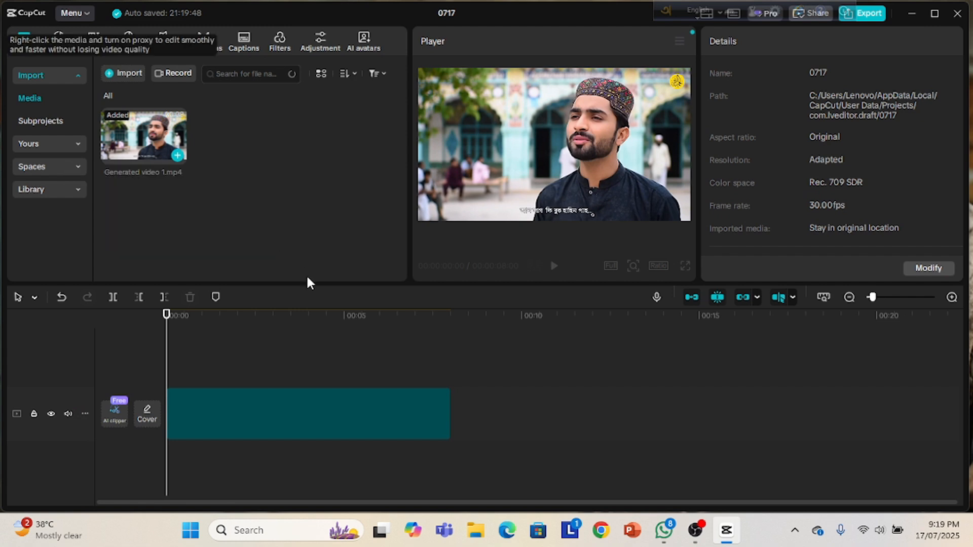
click(273, 398)
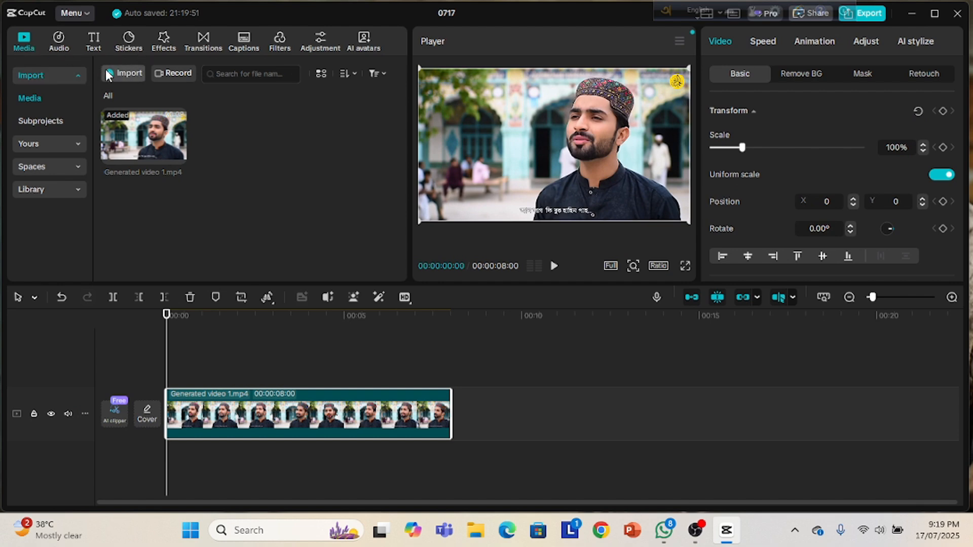
Step: Import the recorded religious gathering video 063f6df024704b853cc75022e9502597[1].mp4 and add it at the start of the timeline
click(123, 73)
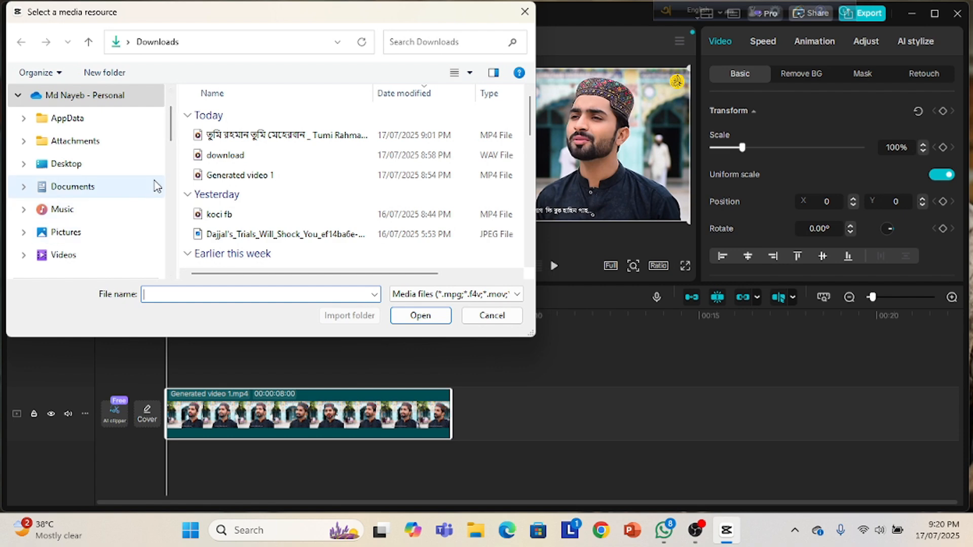
drag(172, 121, 170, 200)
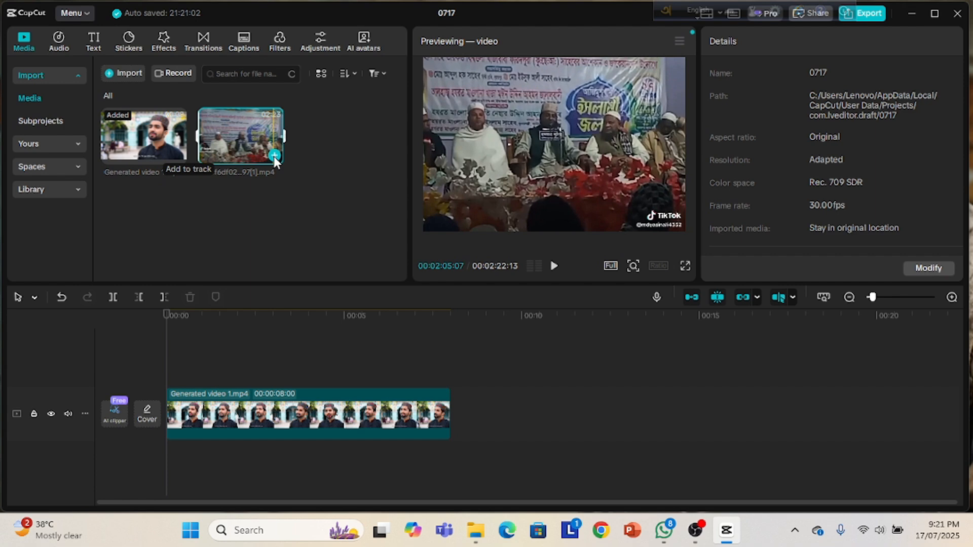
click(274, 156)
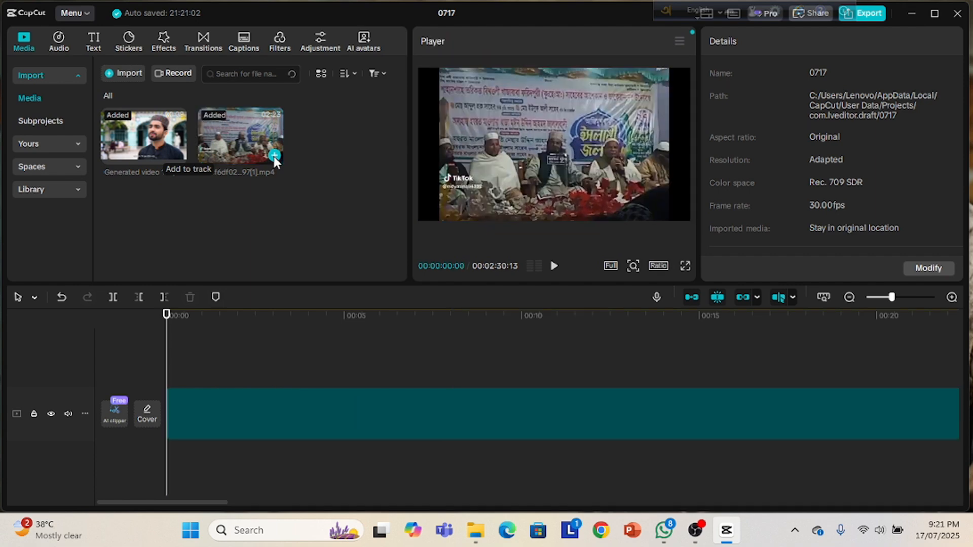
Step: Extract the audio from the gathering clip onto its own track and delete the gathering video from the timeline
right_click(364, 415)
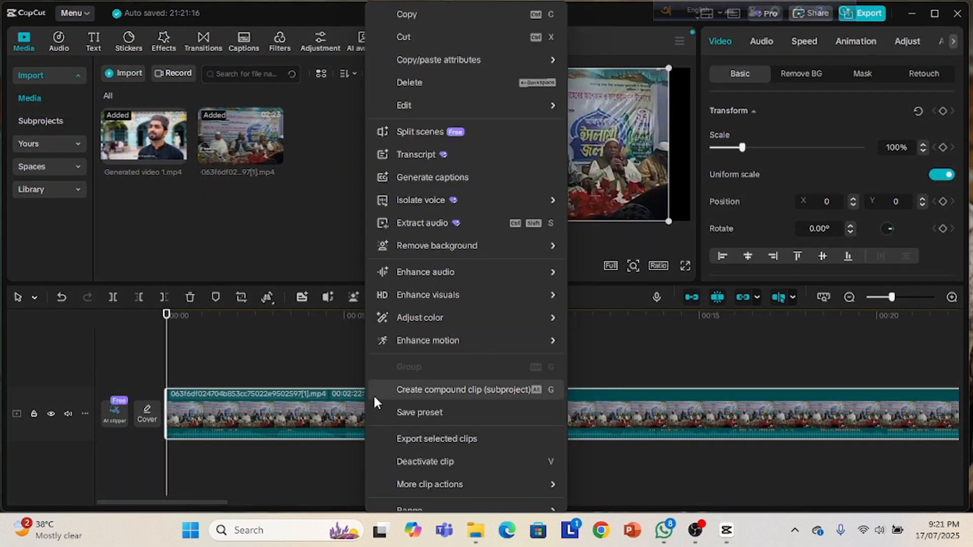
mouse_move(417, 286)
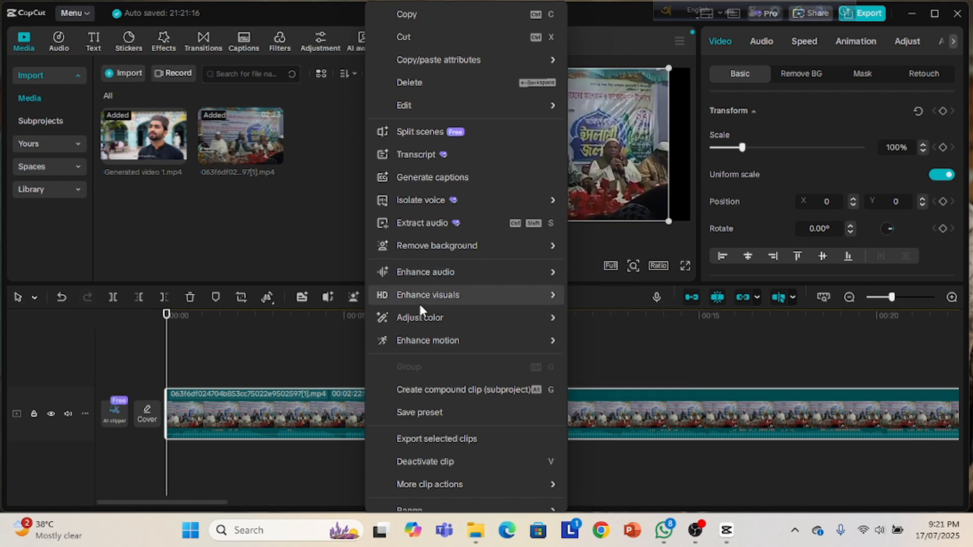
click(406, 223)
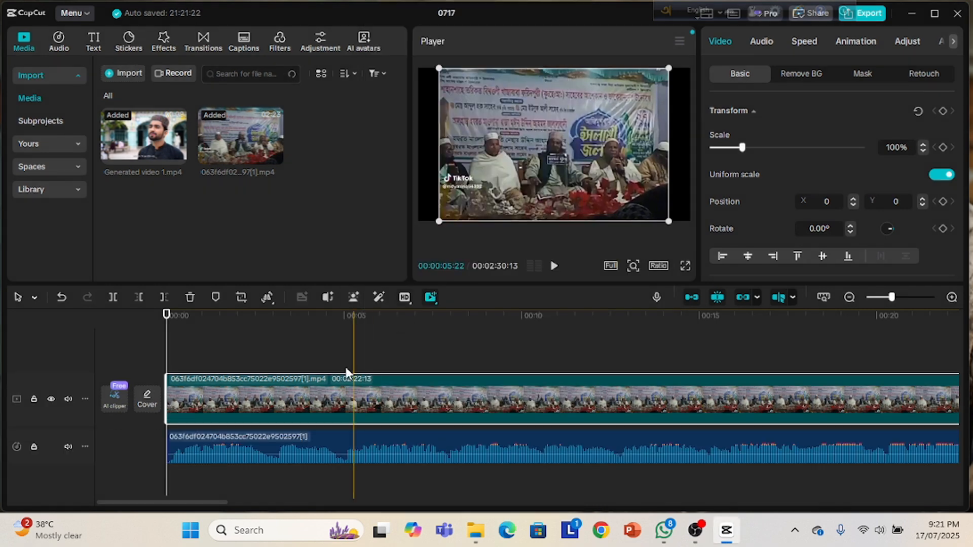
click(190, 298)
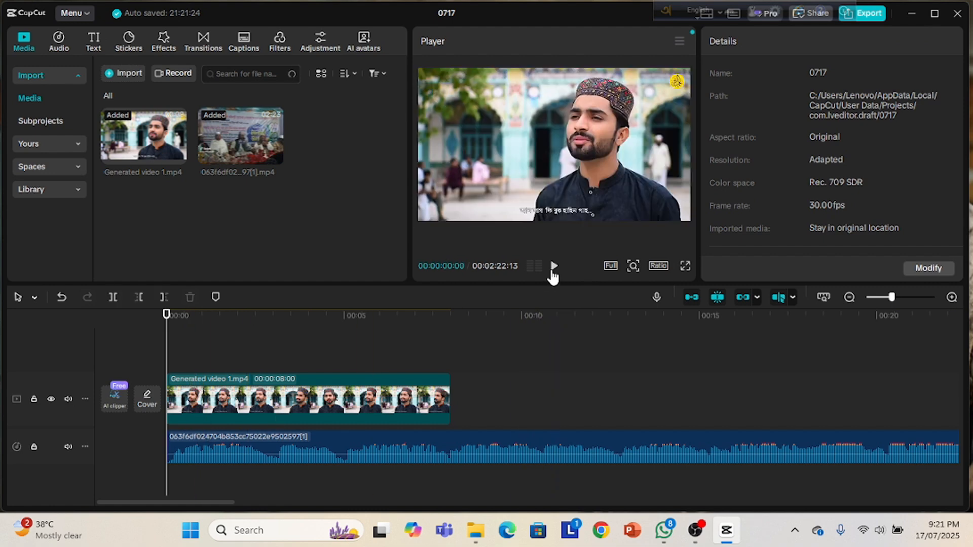
Step: Play the generated video with the extracted audio from the beginning in full screen, and return to the editor
click(553, 267)
click(685, 265)
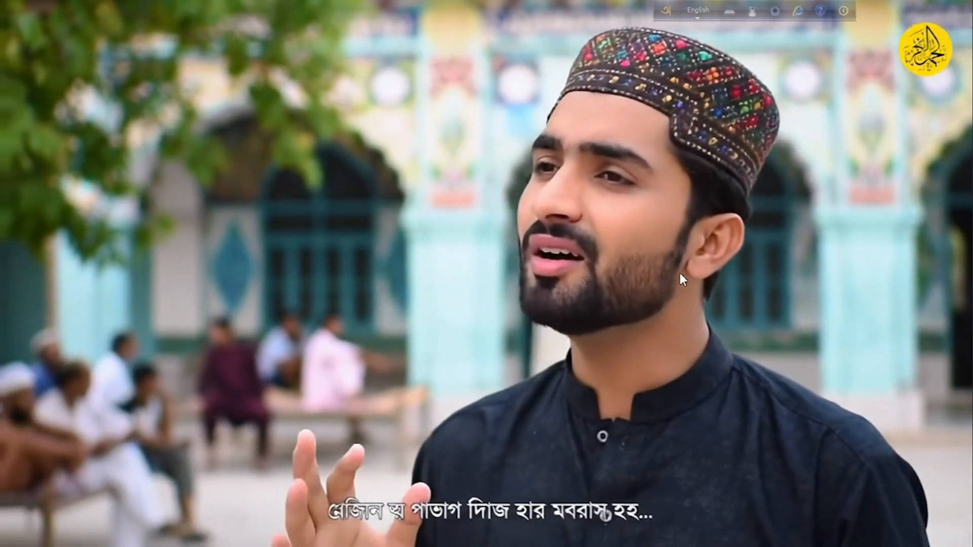
key(Escape)
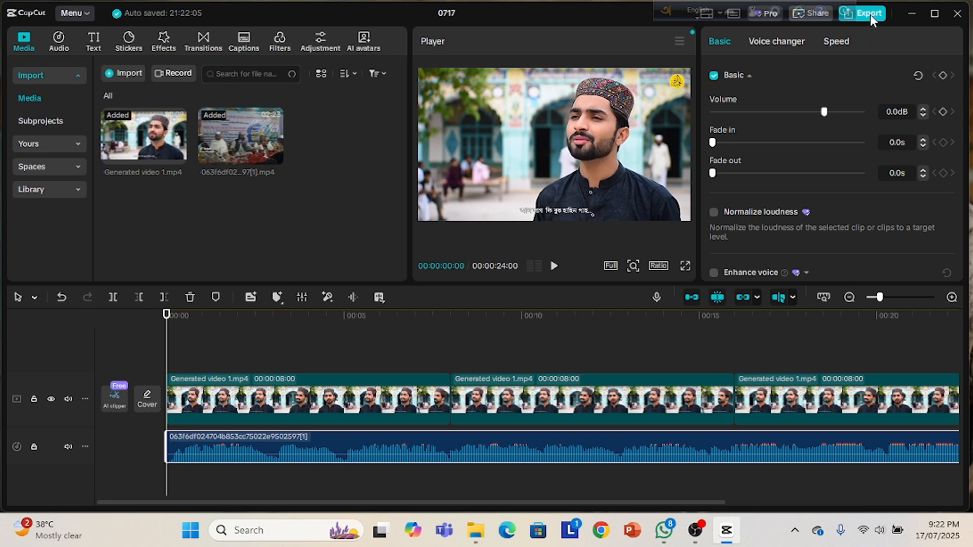